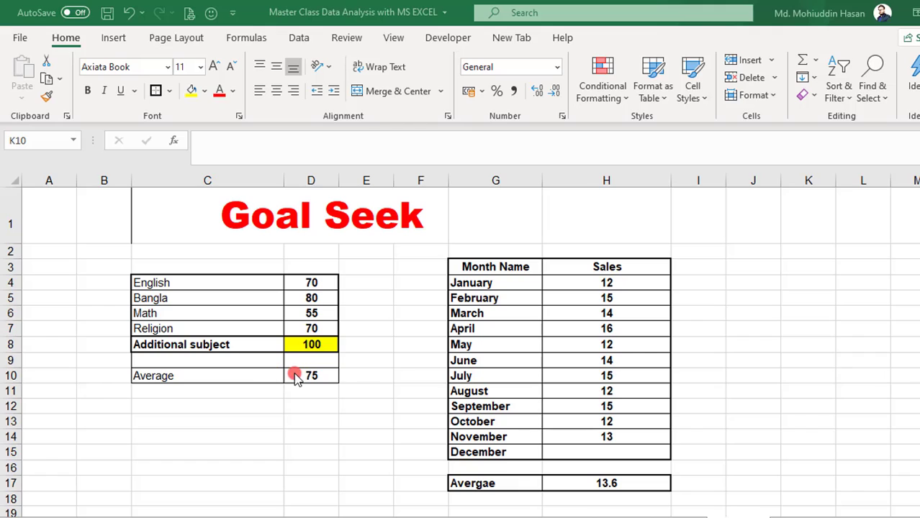
Clear the mark of the additional subject in cell D8.
click(311, 346)
key(Delete)
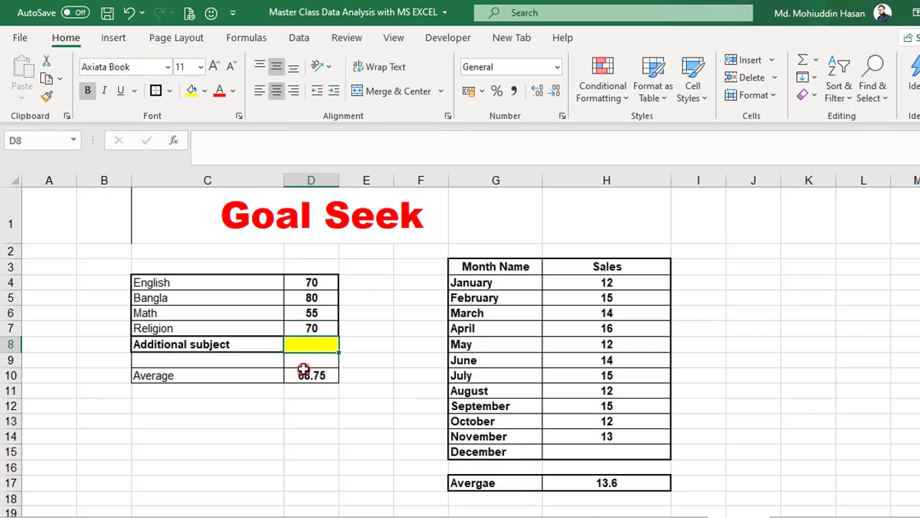
Examine the subject marks, the empty additional subject cell and the formula behind their average.
click(304, 373)
click(303, 285)
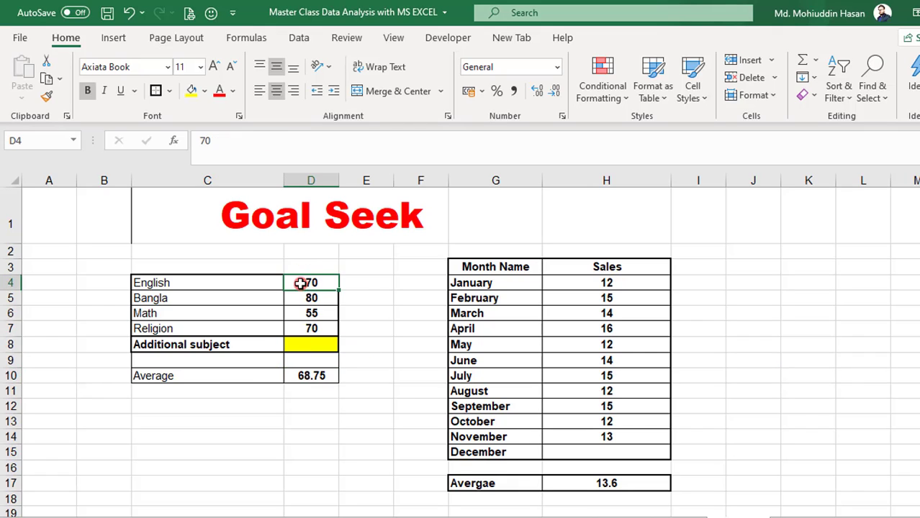
click(303, 295)
click(312, 329)
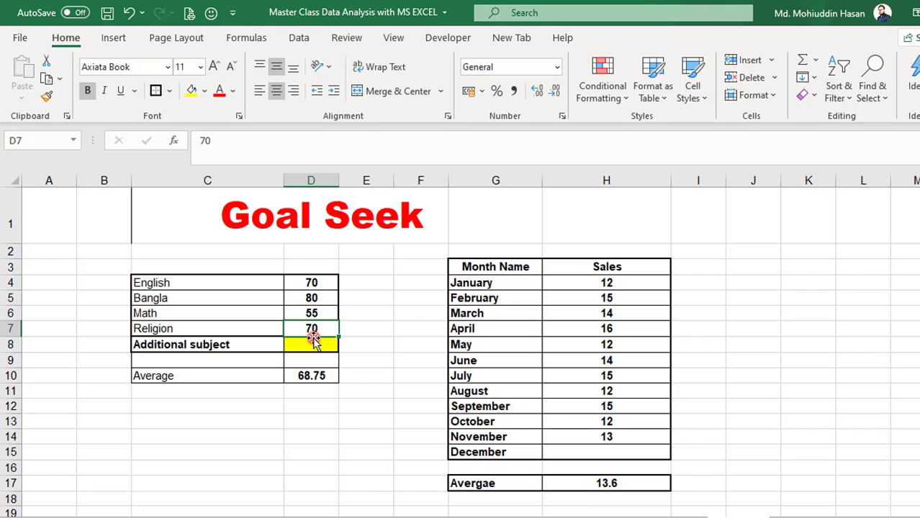
drag(307, 282, 309, 324)
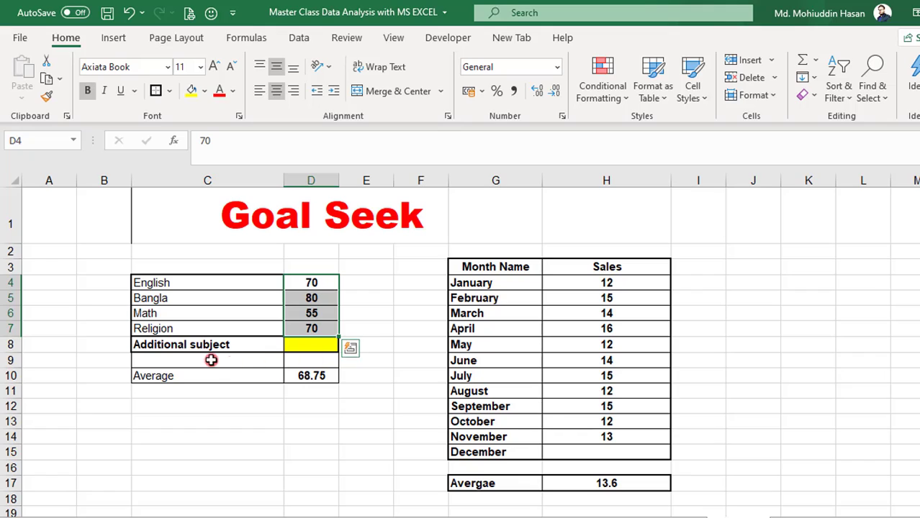
click(308, 374)
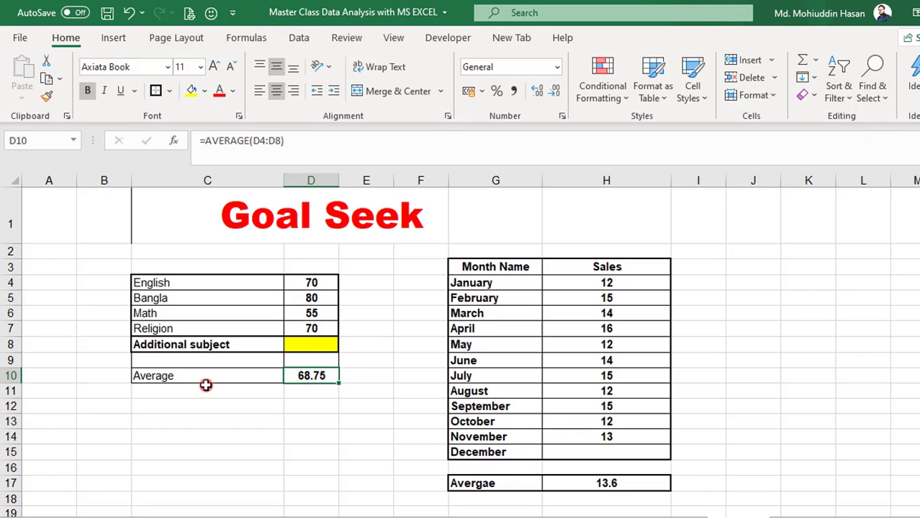
click(266, 333)
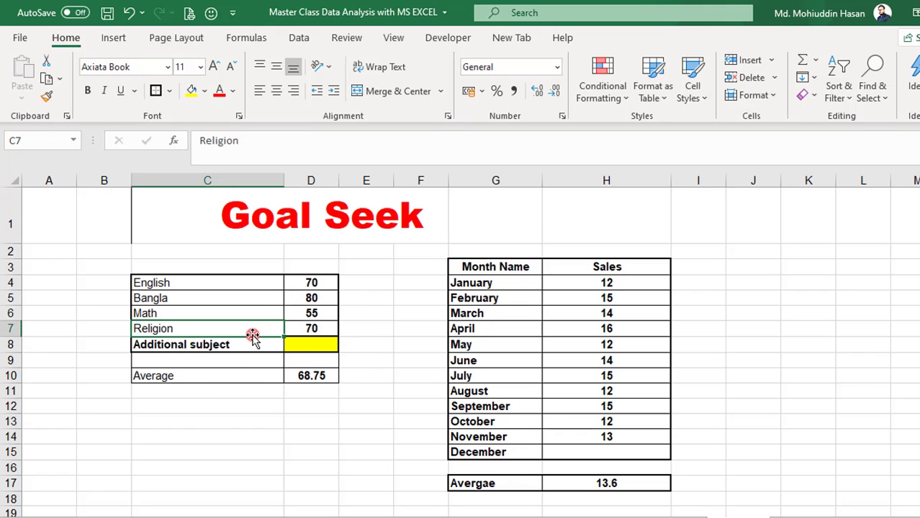
click(319, 376)
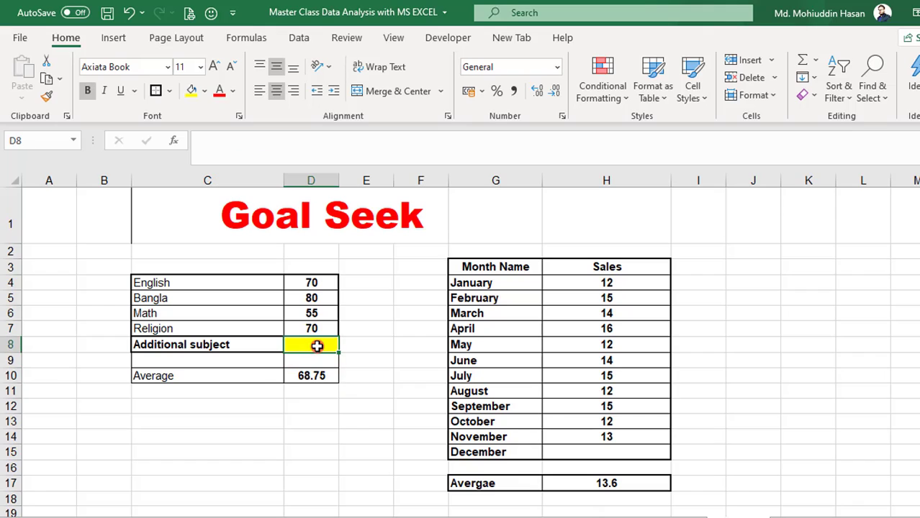
click(173, 342)
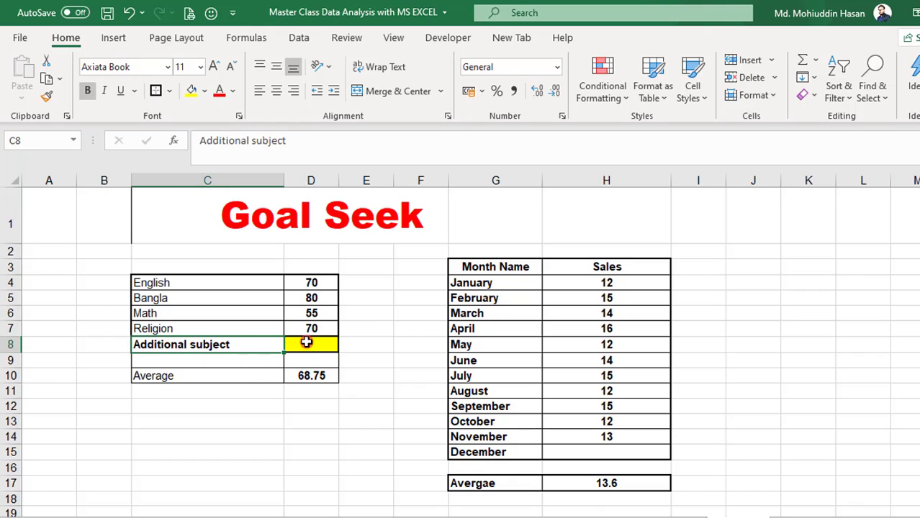
click(306, 344)
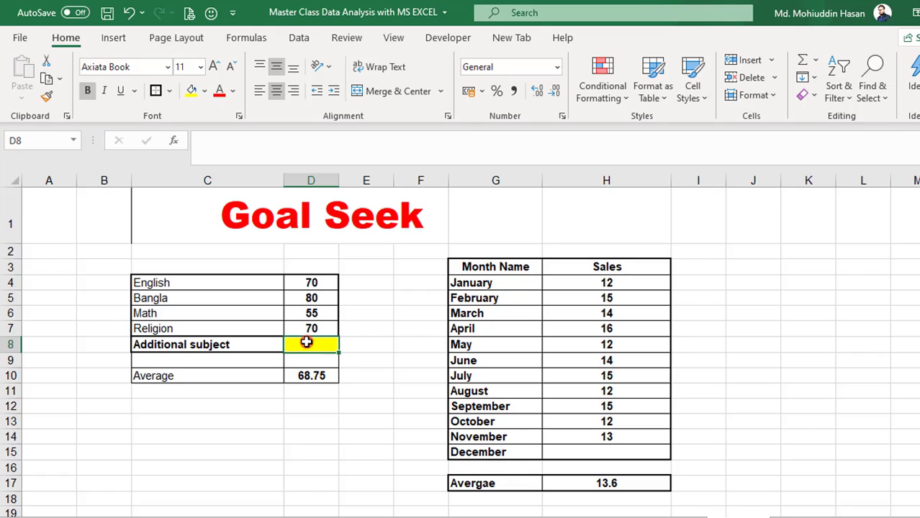
drag(309, 282, 309, 331)
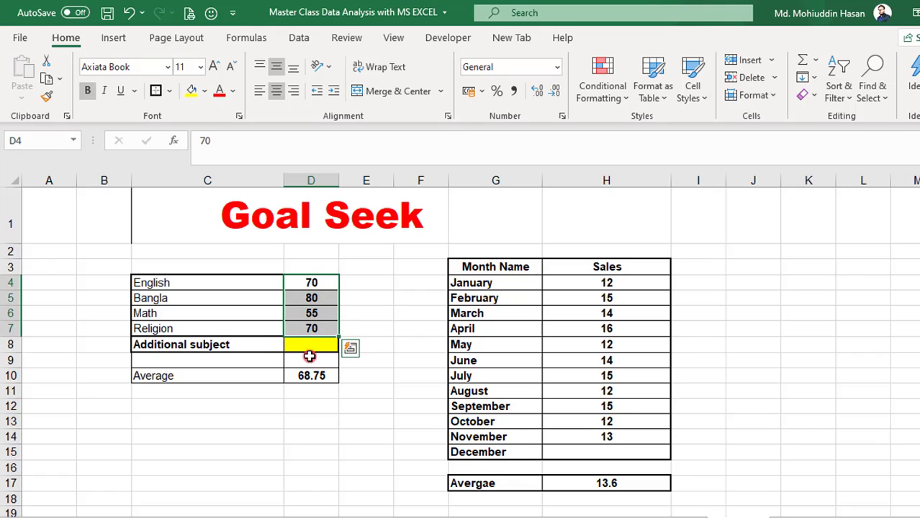
click(305, 372)
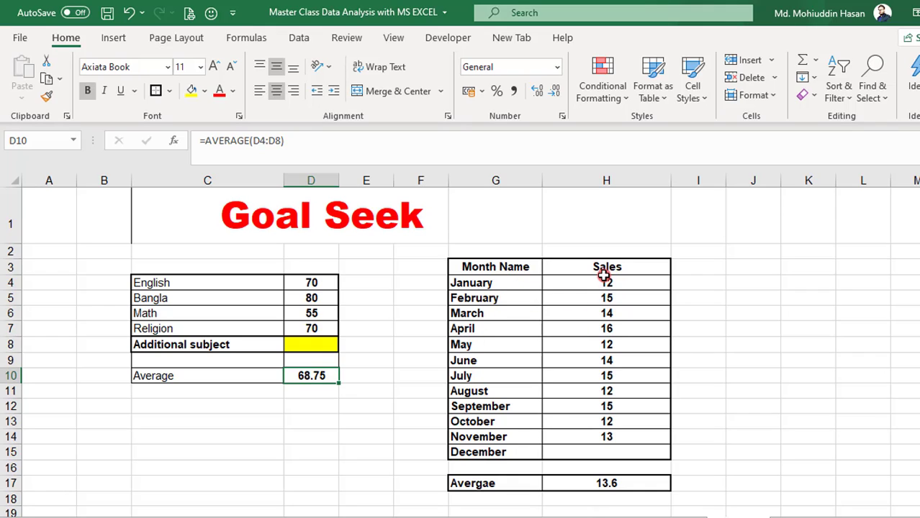
Examine the monthly sales figures, their average formula and the empty December cell.
click(483, 283)
click(589, 282)
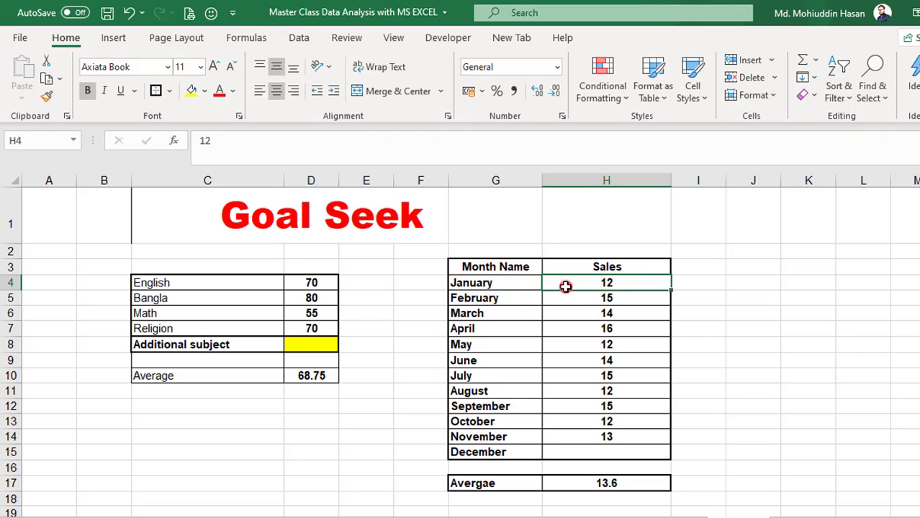
click(591, 294)
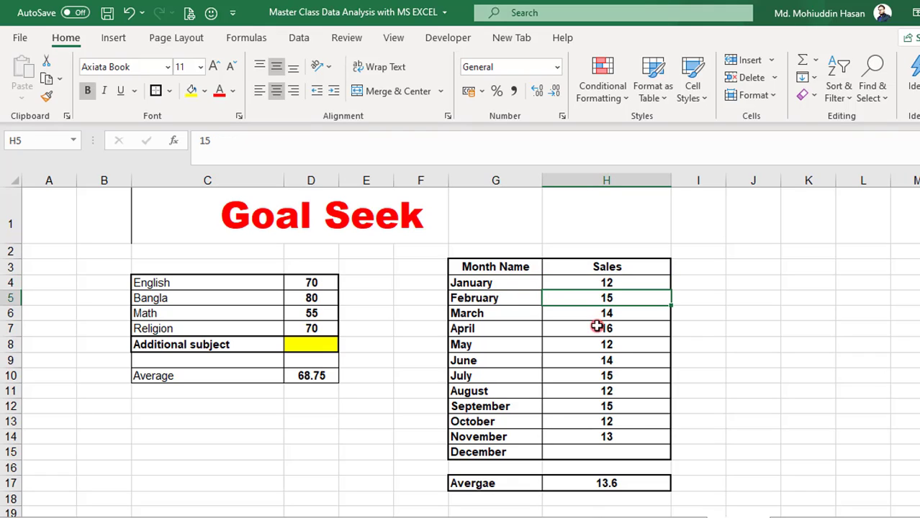
scroll(583, 360, down, 1)
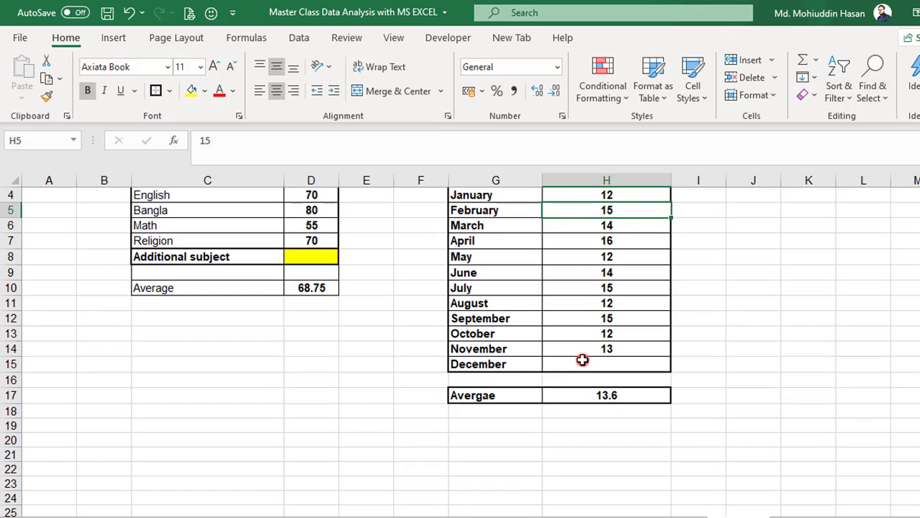
scroll(583, 360, up, 1)
click(579, 476)
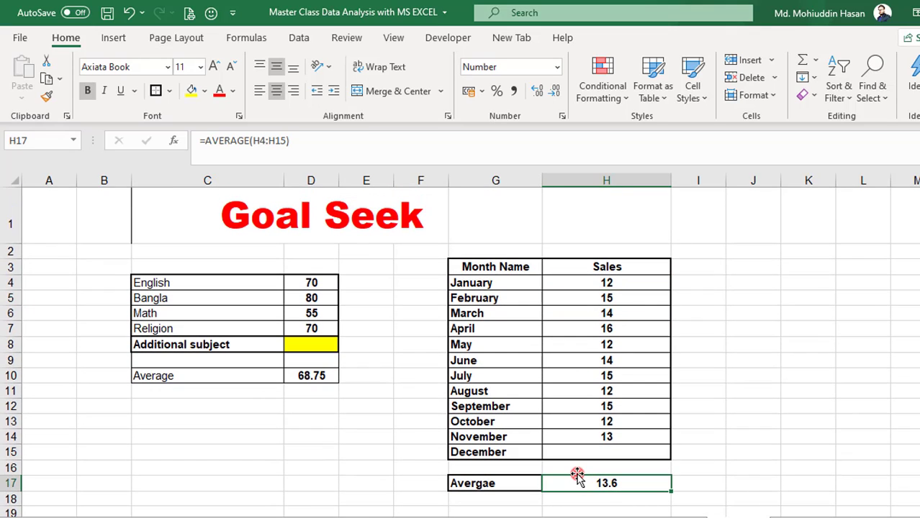
click(481, 441)
click(563, 449)
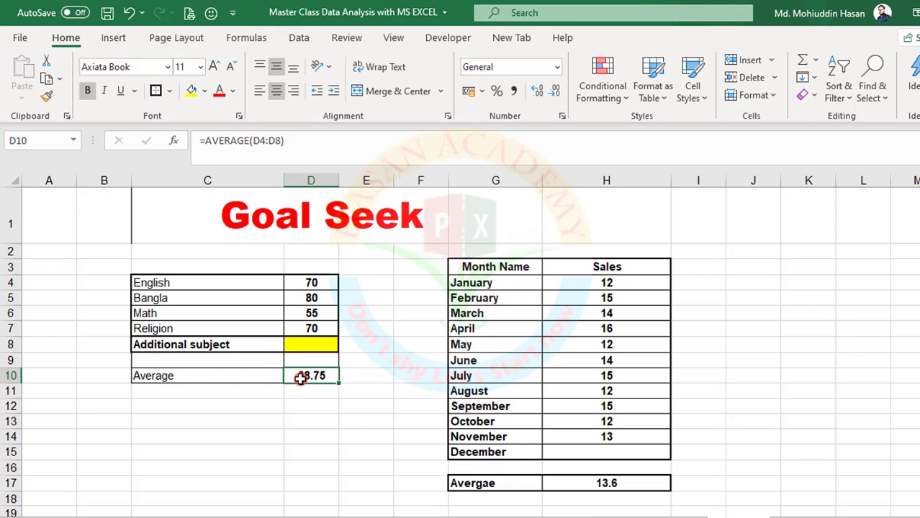
Replace the subject average in D10 with a fresh formula, =AVERAGE(D4:D8), that includes the additional subject cell.
key(Delete)
text(=)
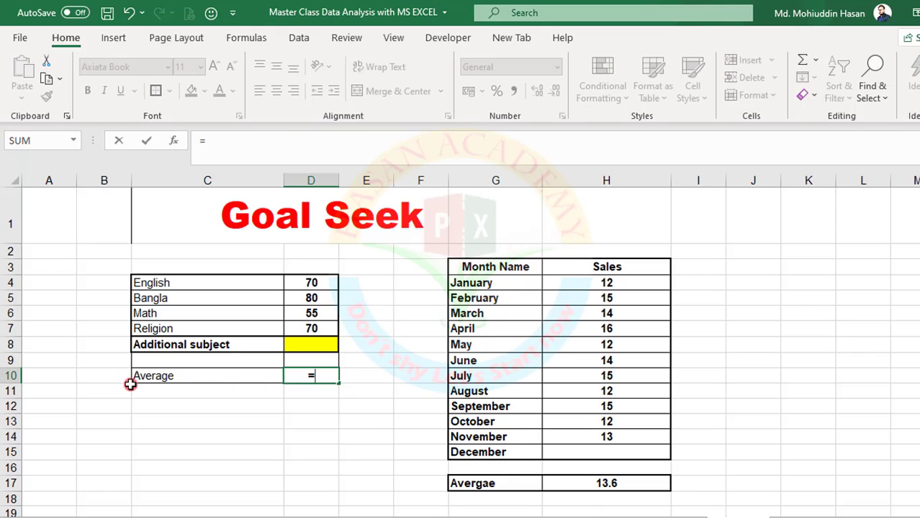
text(ave)
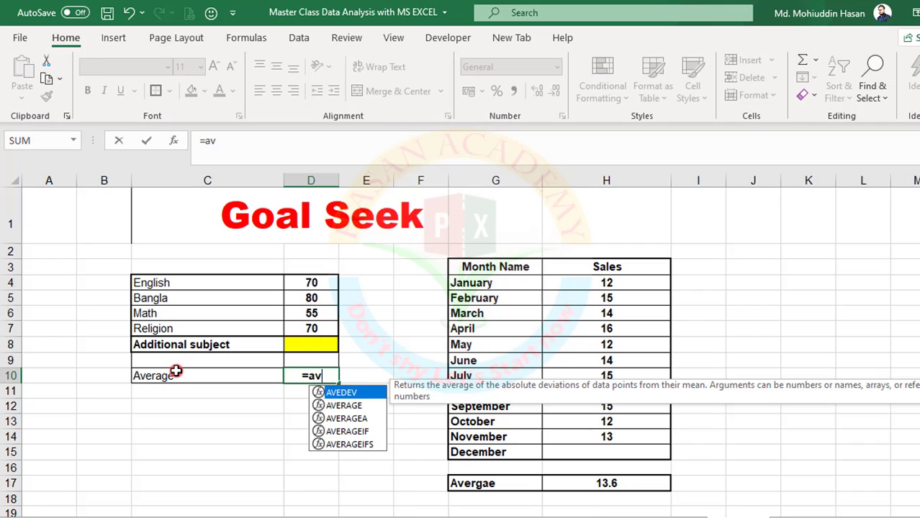
double_click(353, 405)
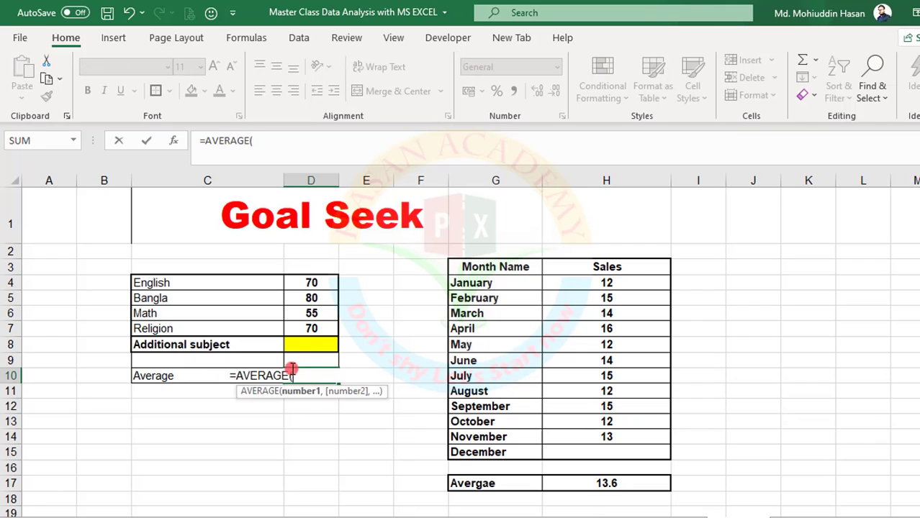
drag(304, 280, 306, 345)
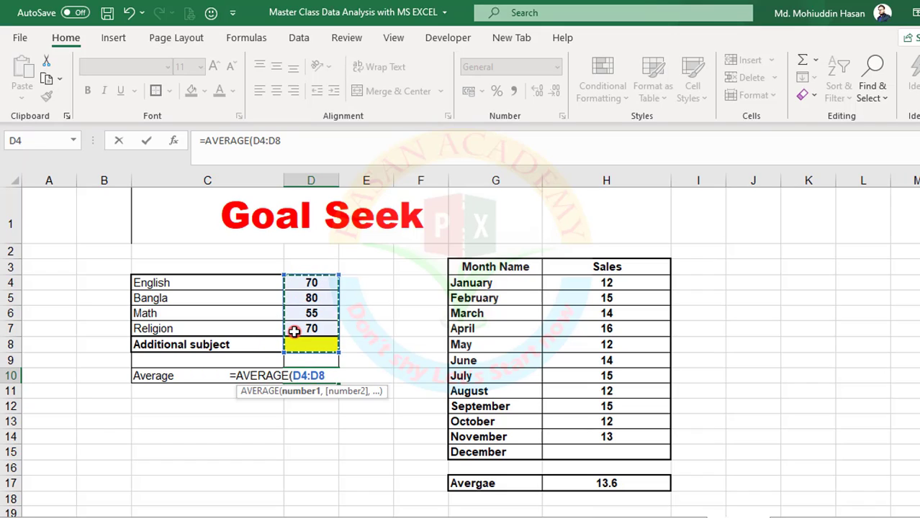
text())
key(Return)
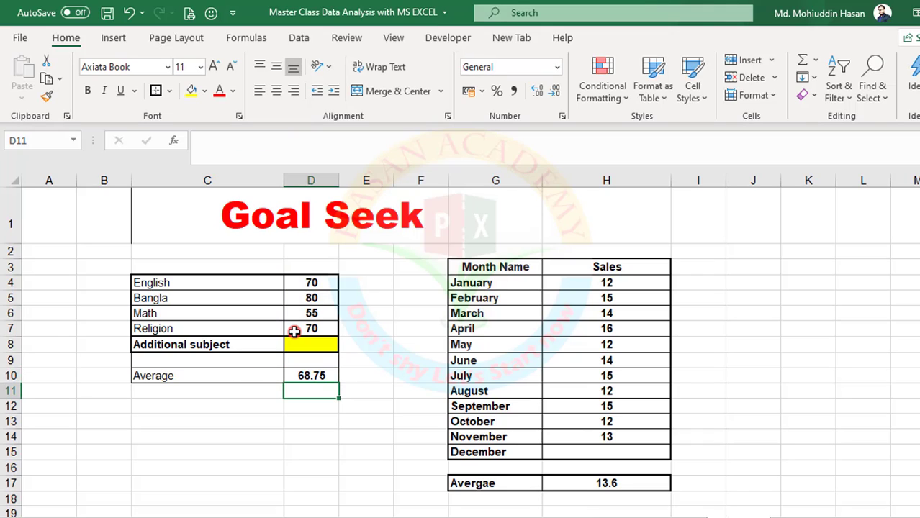
click(310, 284)
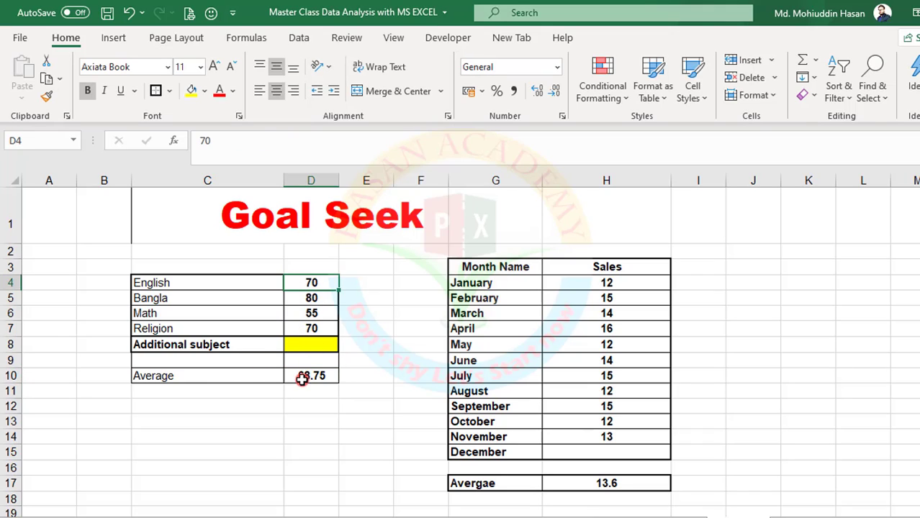
click(303, 376)
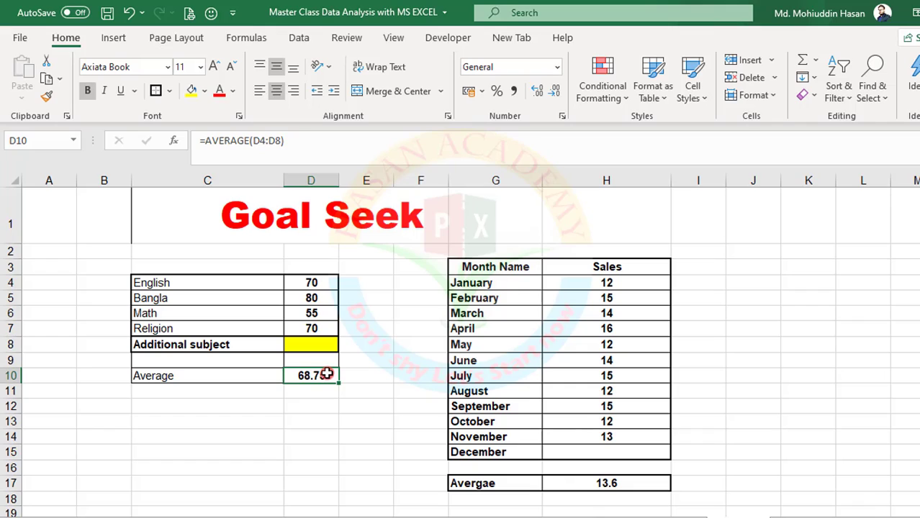
click(310, 343)
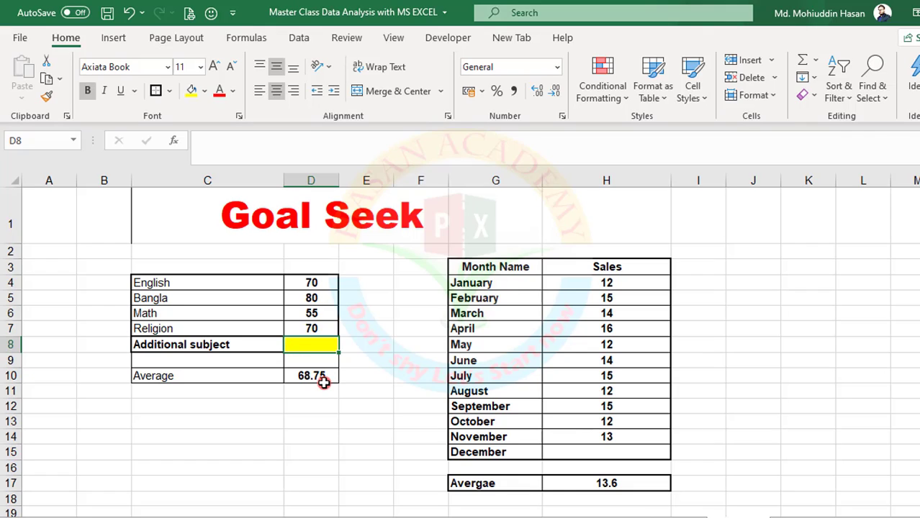
click(332, 359)
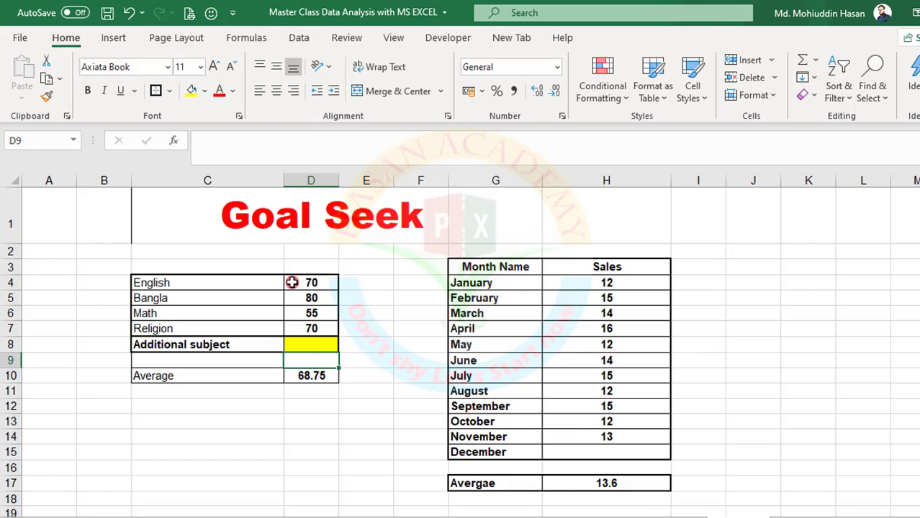
click(262, 298)
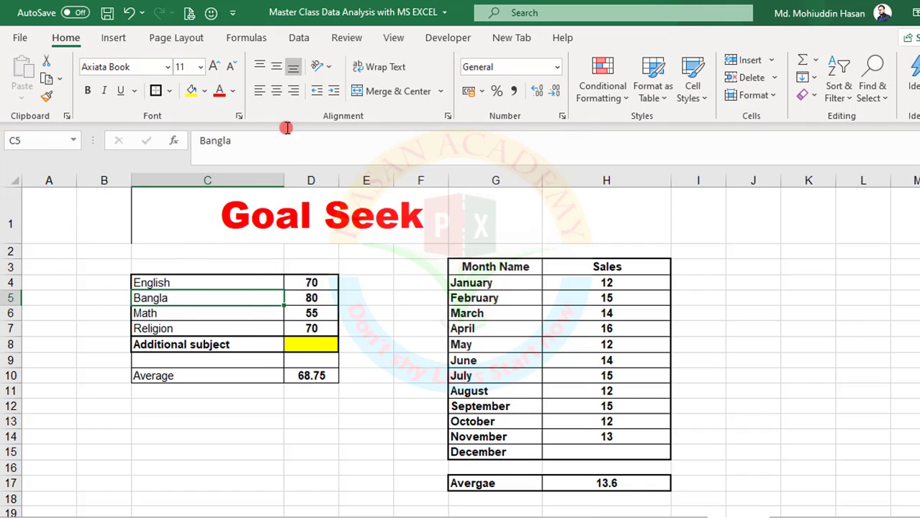
Start a Goal Seek what-if analysis and use the subject average in D10 as its set cell.
click(301, 40)
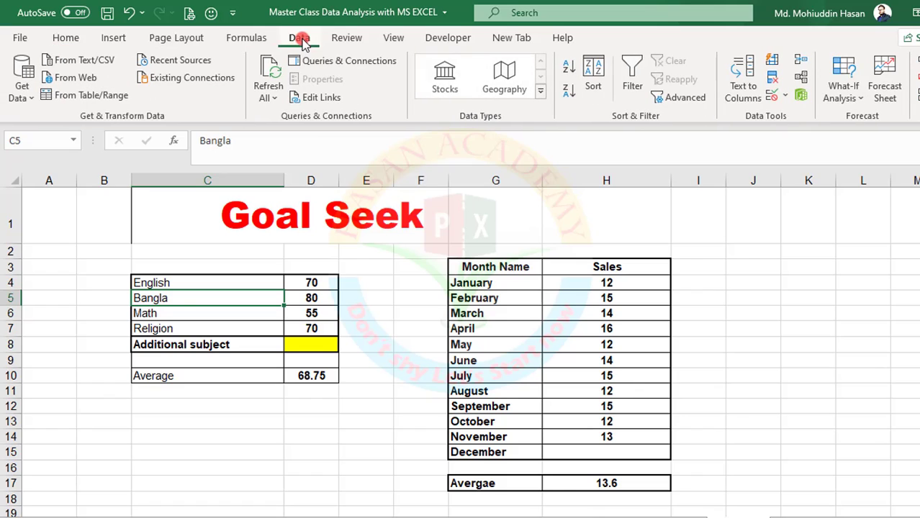
click(839, 86)
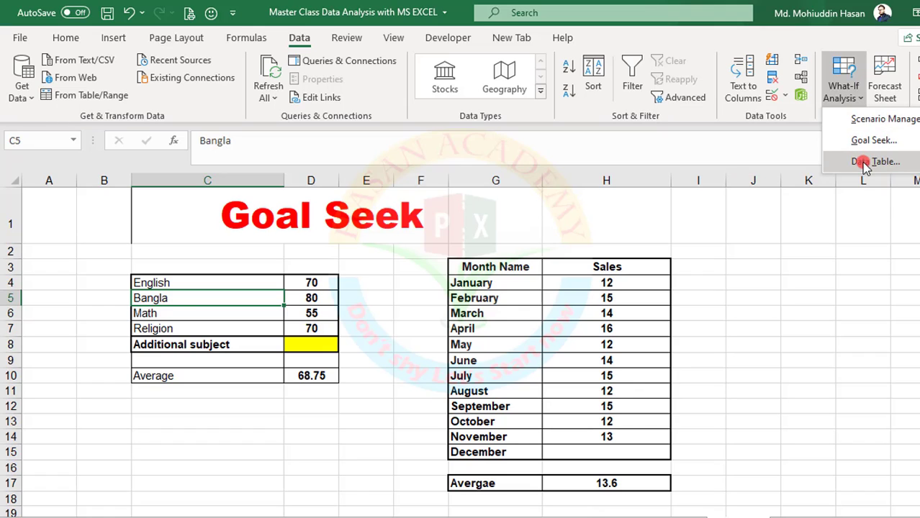
click(871, 141)
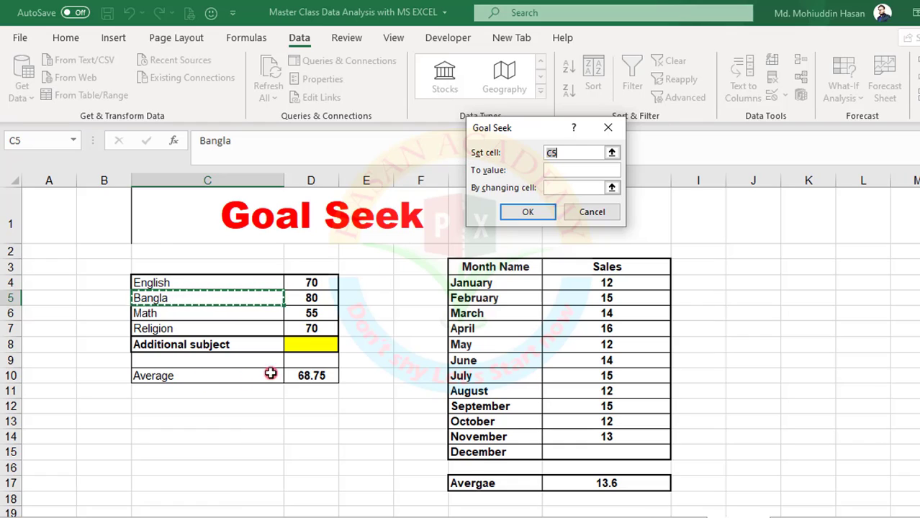
click(612, 152)
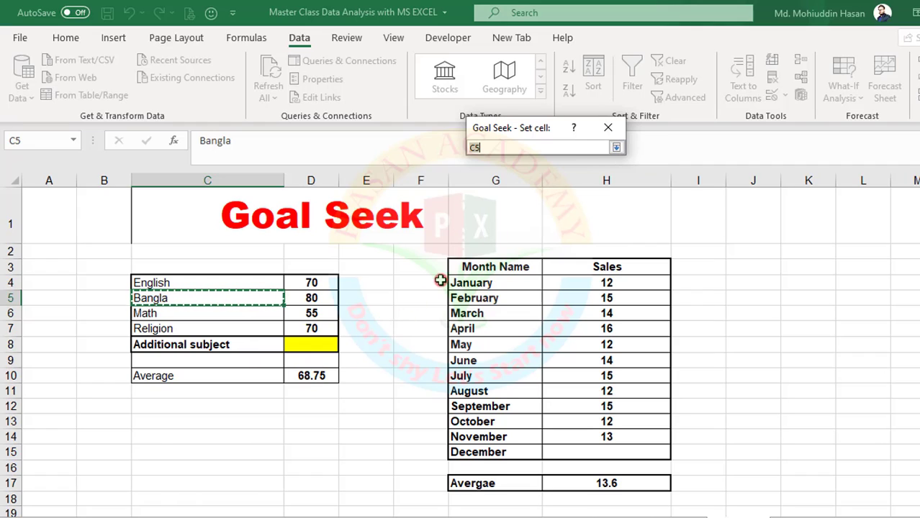
click(313, 376)
key(Return)
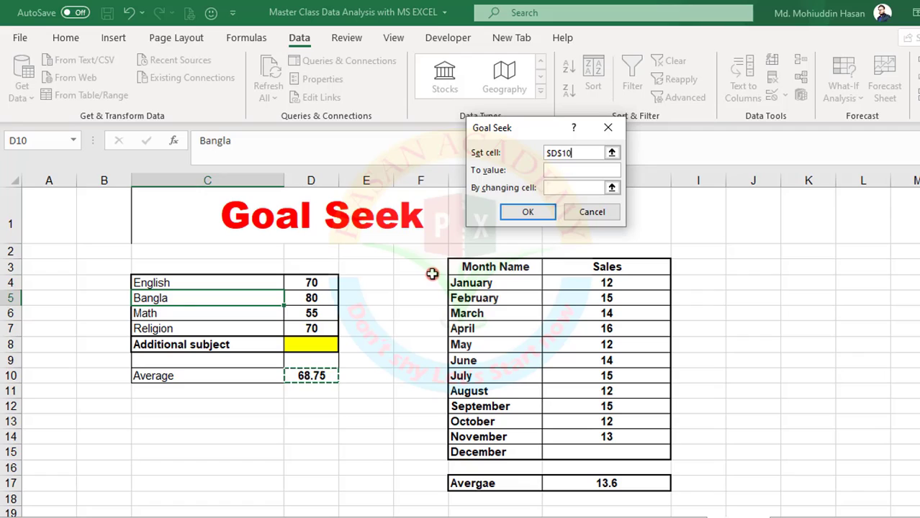
Set the Goal Seek target value to 80 and move the dialog slightly aside.
click(562, 170)
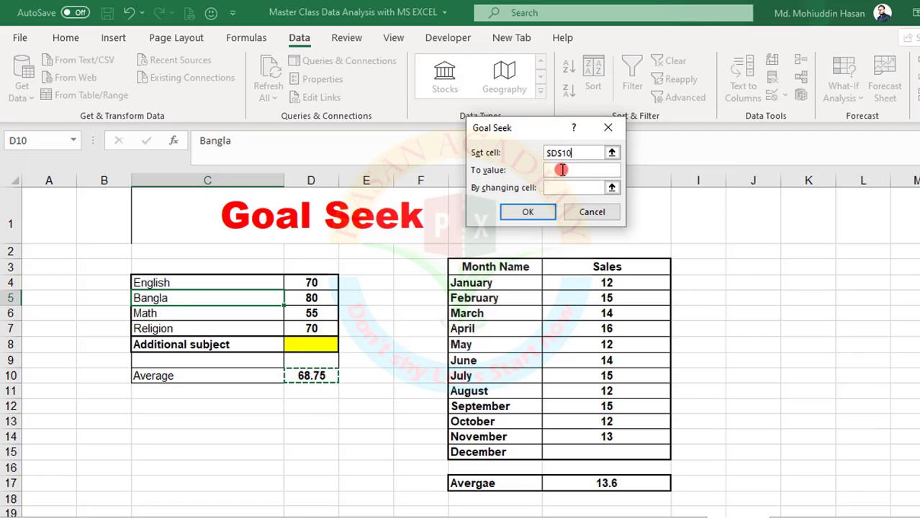
click(560, 171)
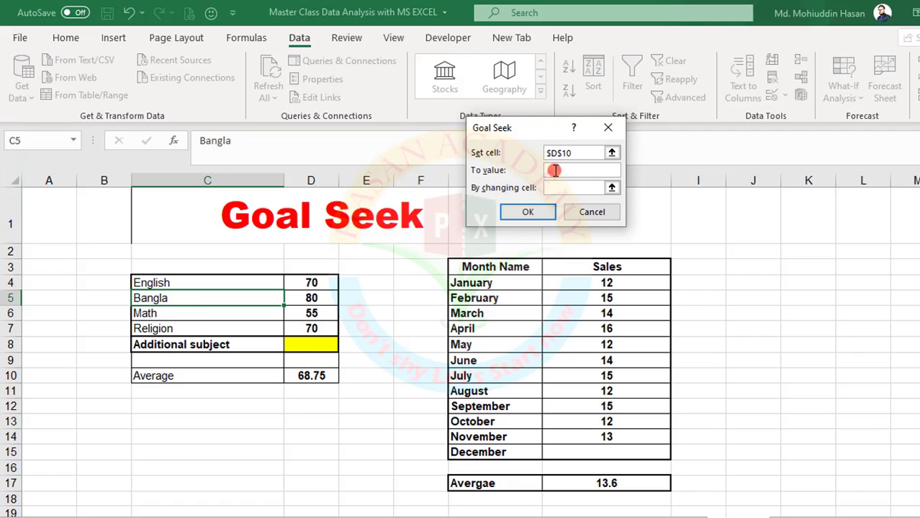
click(553, 170)
text(80)
drag(529, 126, 485, 127)
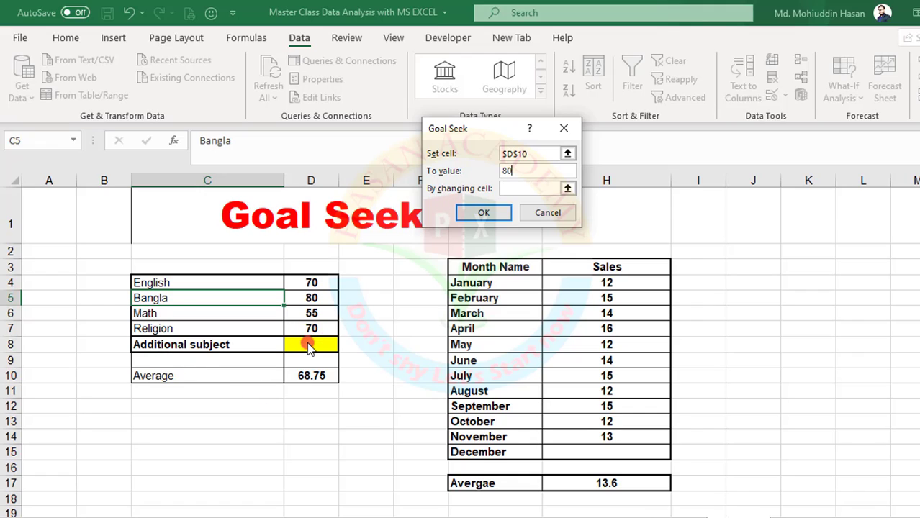
Use the additional subject mark in D8 as the changing cell, run Goal Seek and accept the solution.
click(567, 188)
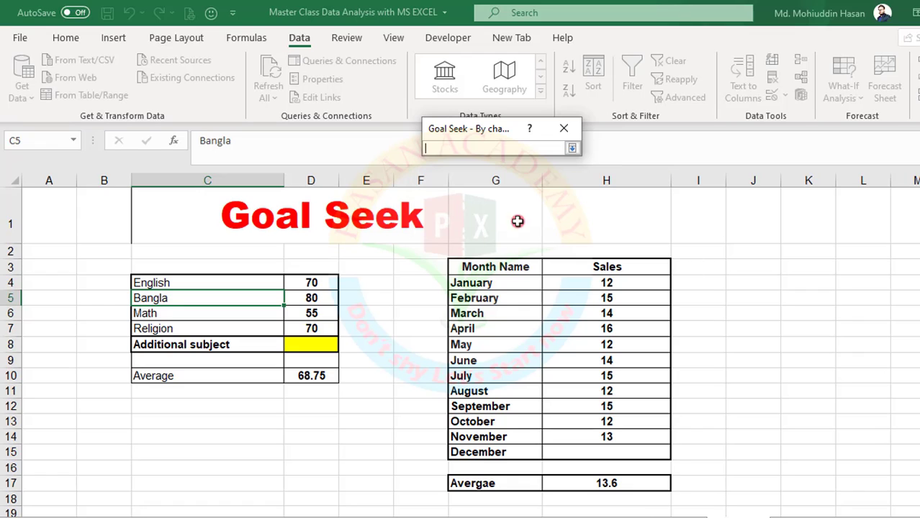
click(302, 345)
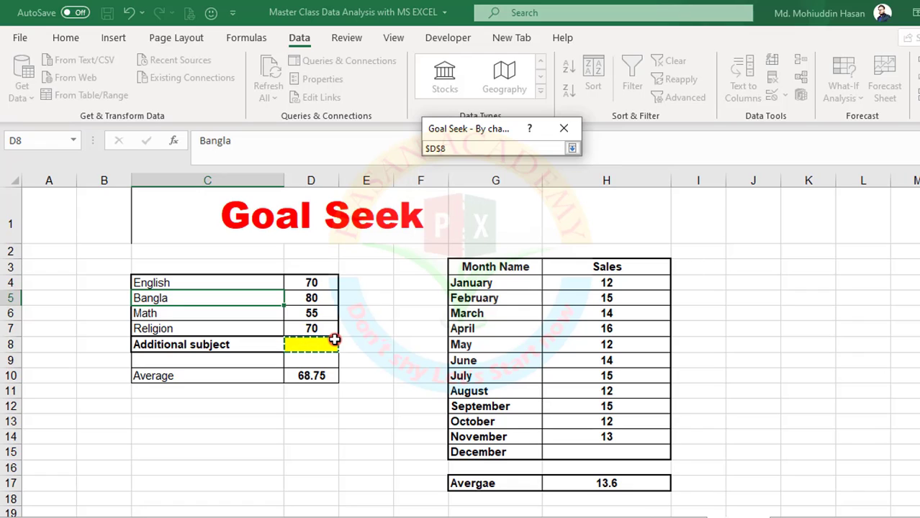
key(Return)
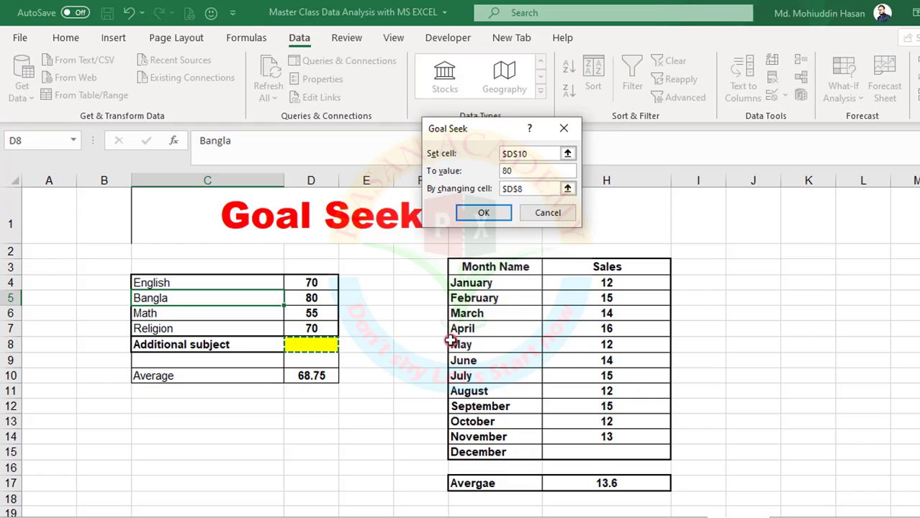
click(496, 213)
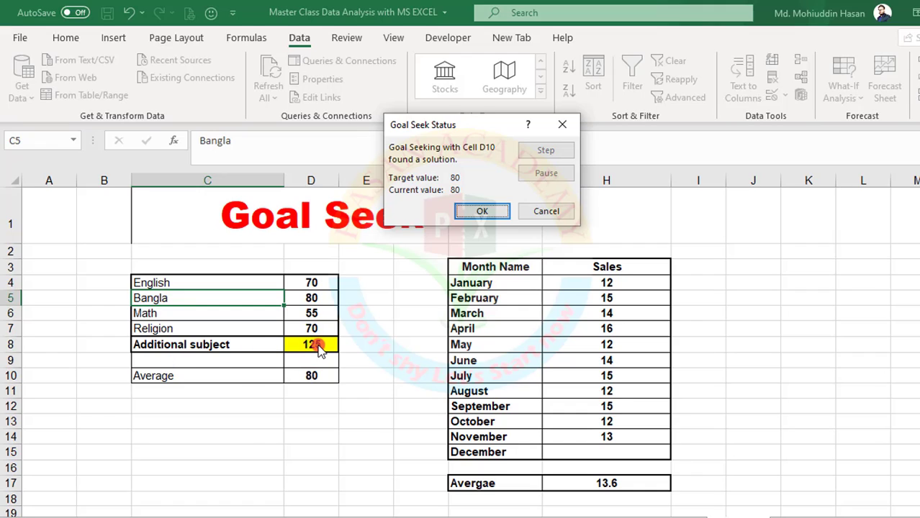
click(480, 211)
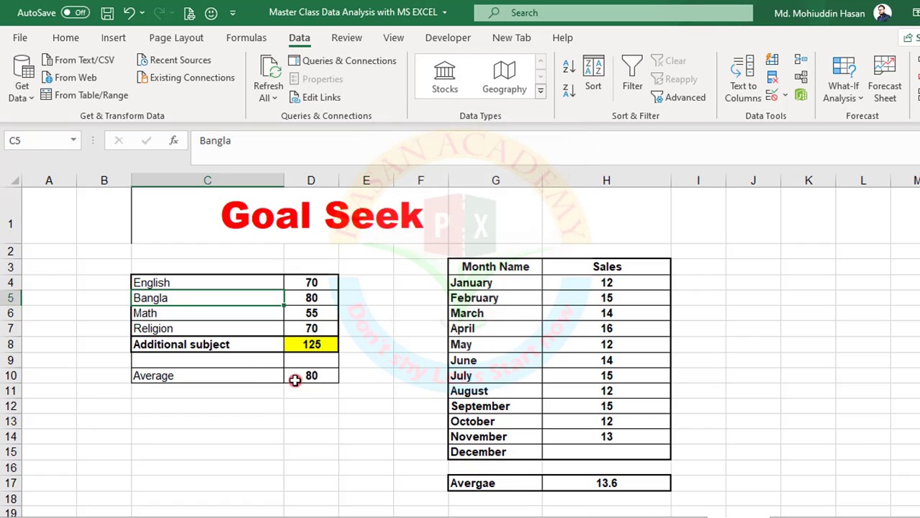
Clear the additional subject mark in D8 and start a new Goal Seek with the subject average in D10 as set cell.
click(311, 345)
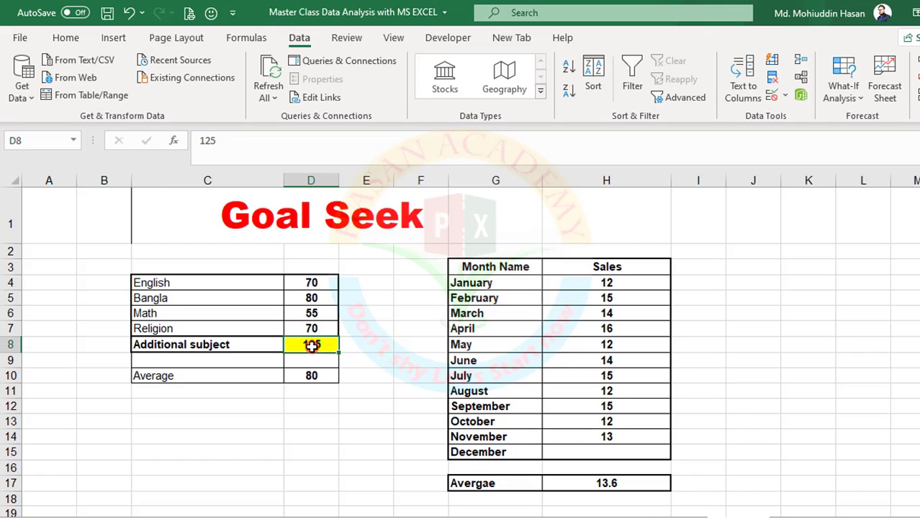
key(Delete)
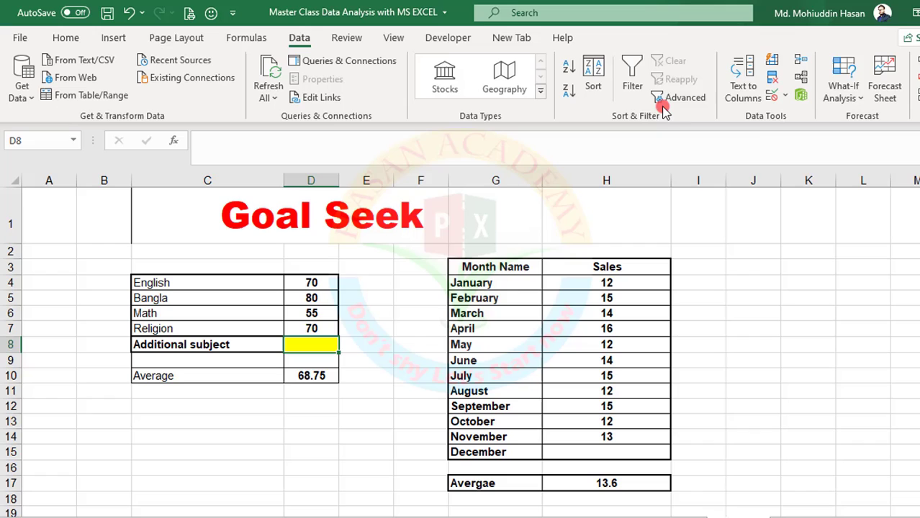
click(844, 90)
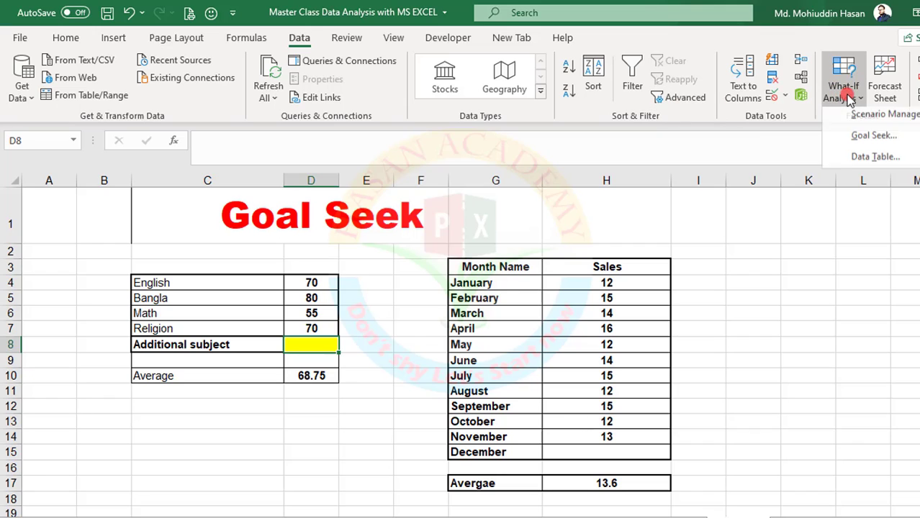
click(860, 140)
click(523, 150)
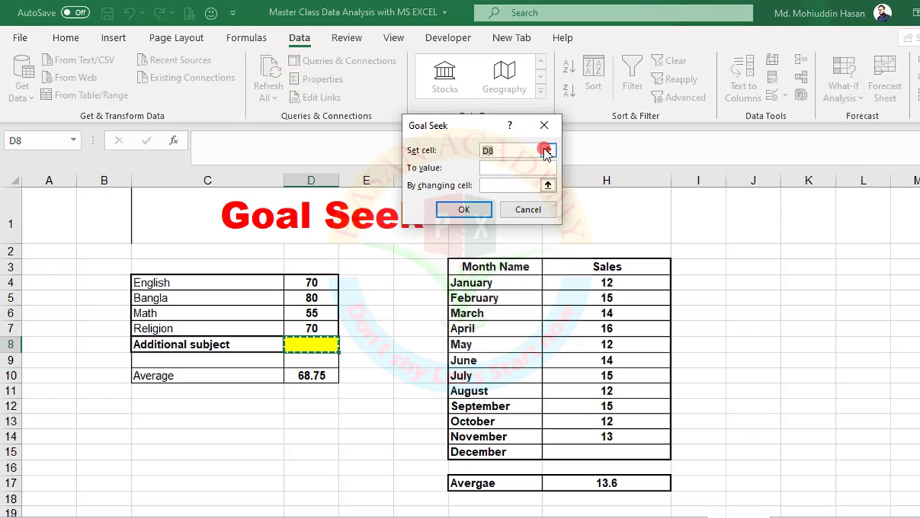
click(548, 150)
click(306, 375)
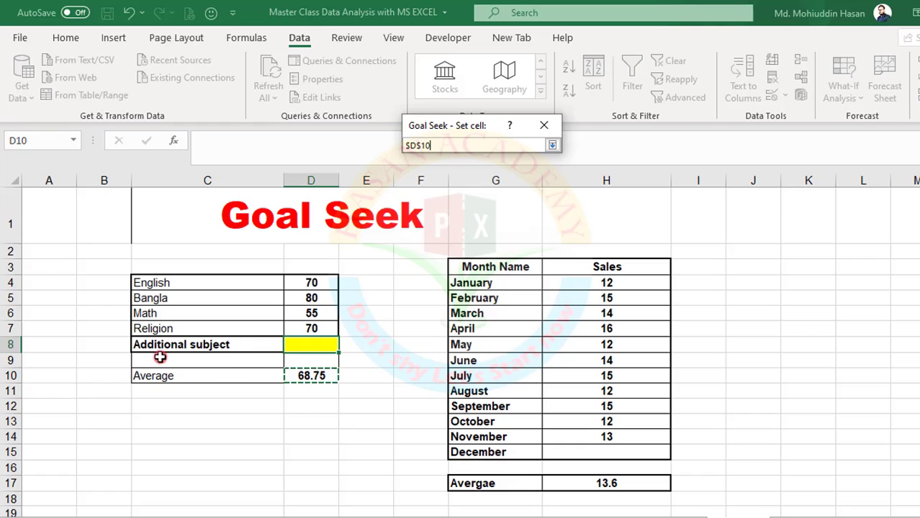
key(Return)
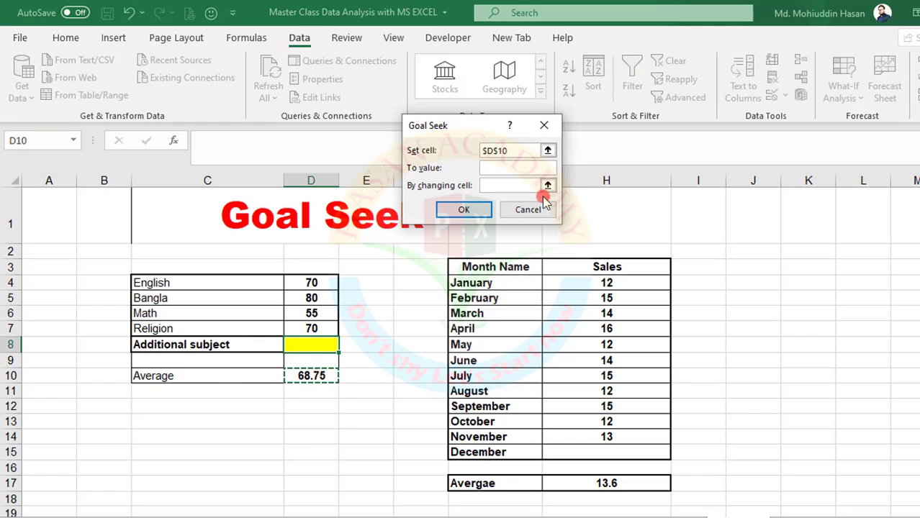
Set the Goal Seek target to 75 with D8 as the changing cell, run it and accept the solution.
click(517, 169)
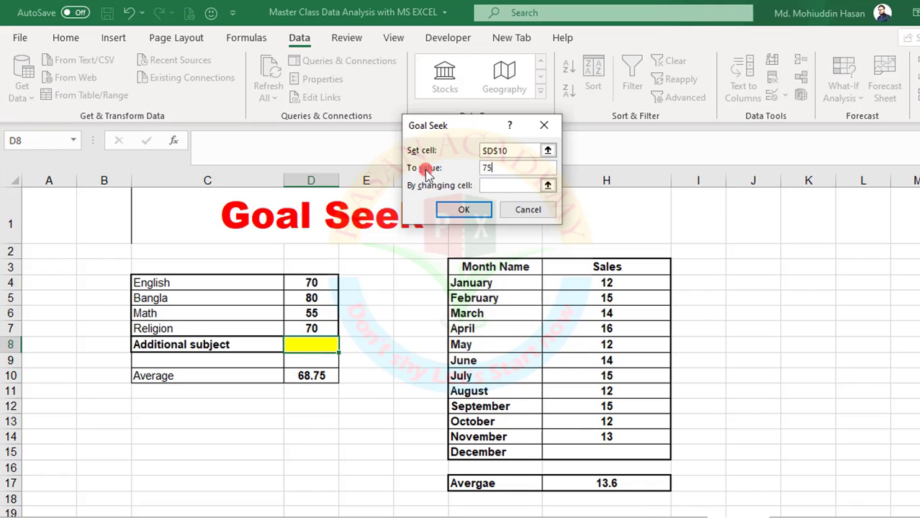
click(548, 186)
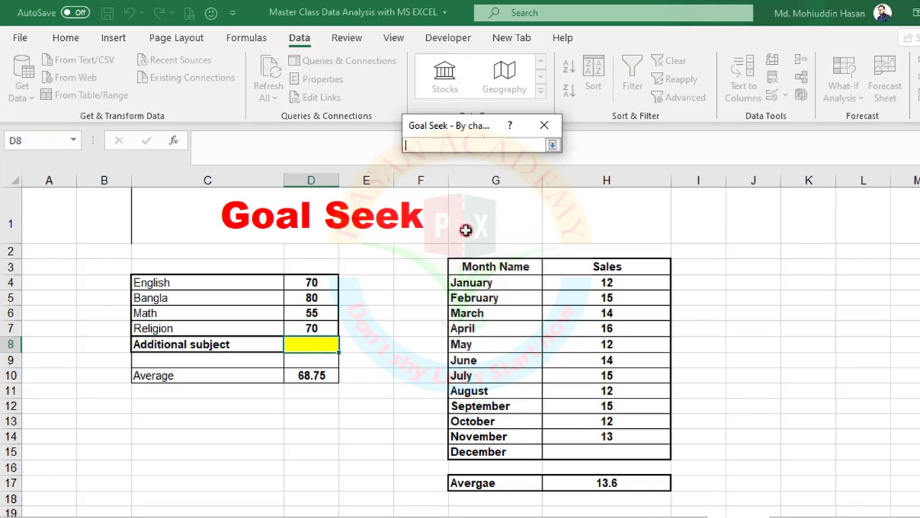
click(304, 344)
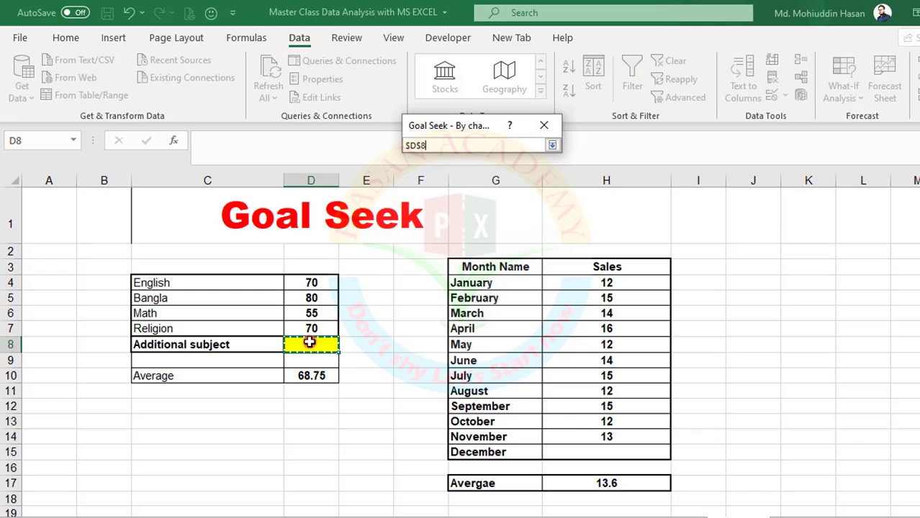
key(Return)
click(464, 209)
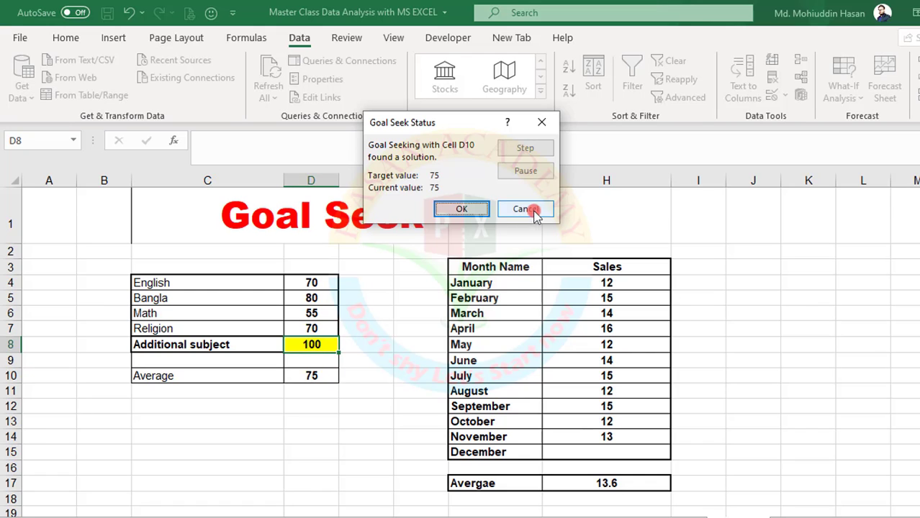
click(467, 208)
Re-enter the sales average in H17 as =AVERAGE(H4:H15), covering January through the empty December cell.
scroll(673, 313, down, 1)
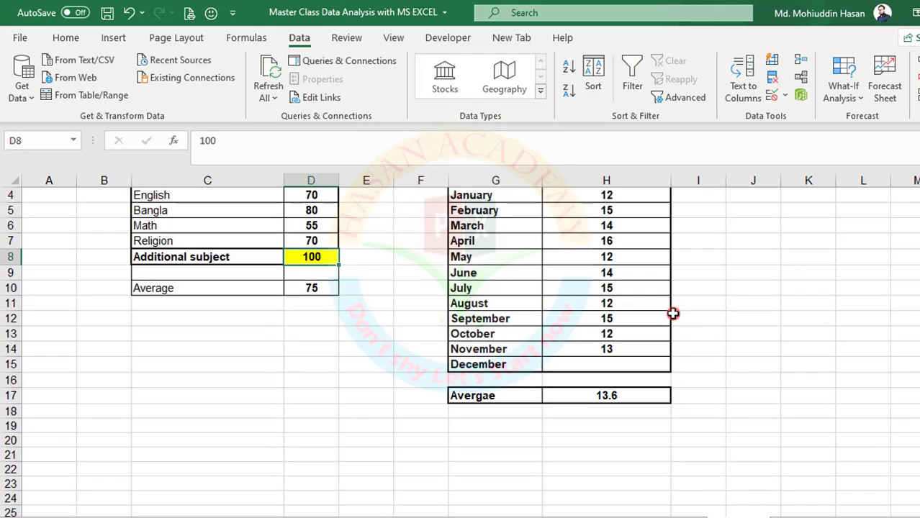
scroll(673, 313, up, 1)
scroll(626, 354, down, 1)
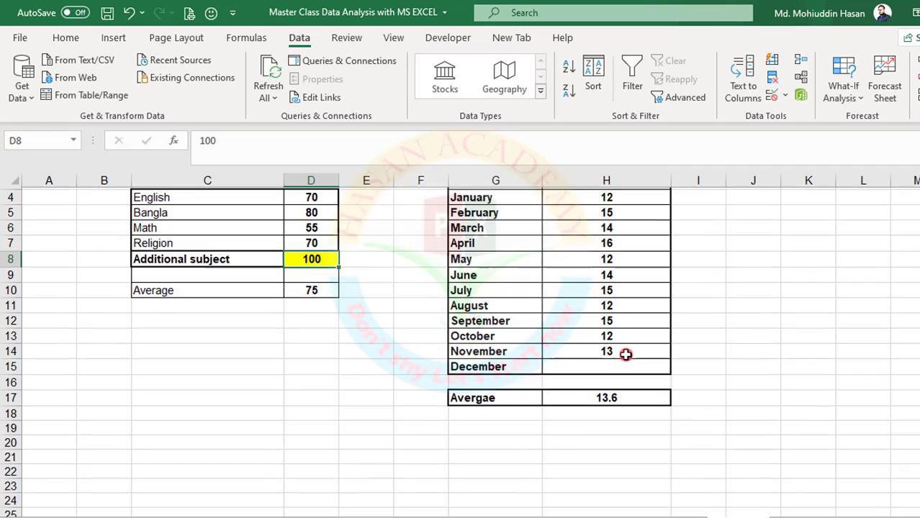
scroll(626, 353, up, 1)
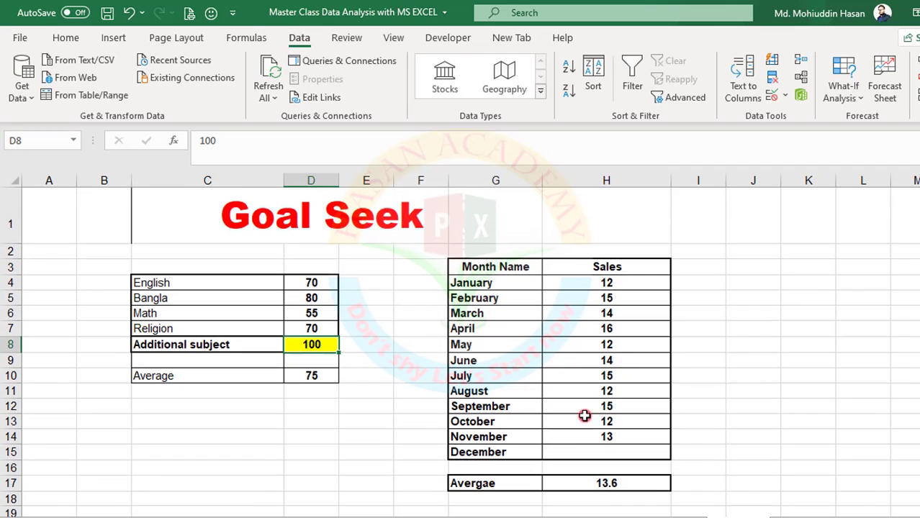
click(596, 481)
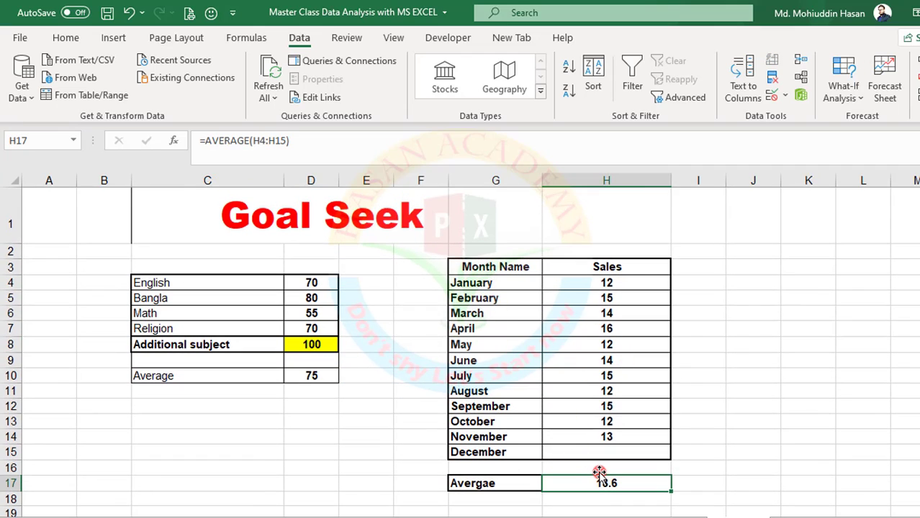
text(=av)
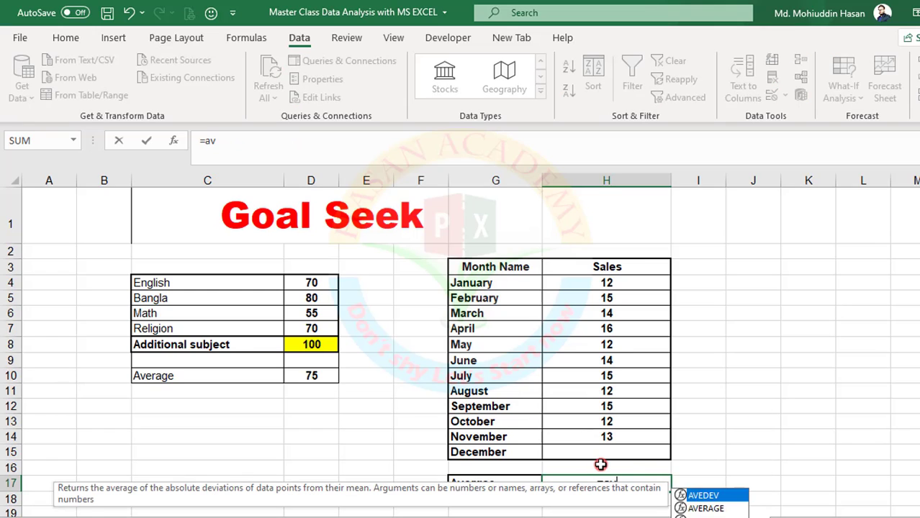
text(e)
double_click(706, 508)
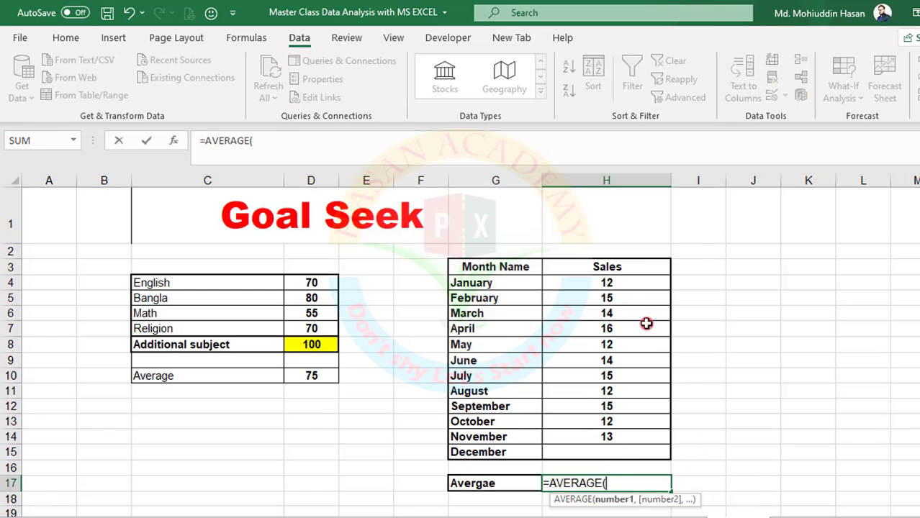
drag(613, 283, 614, 447)
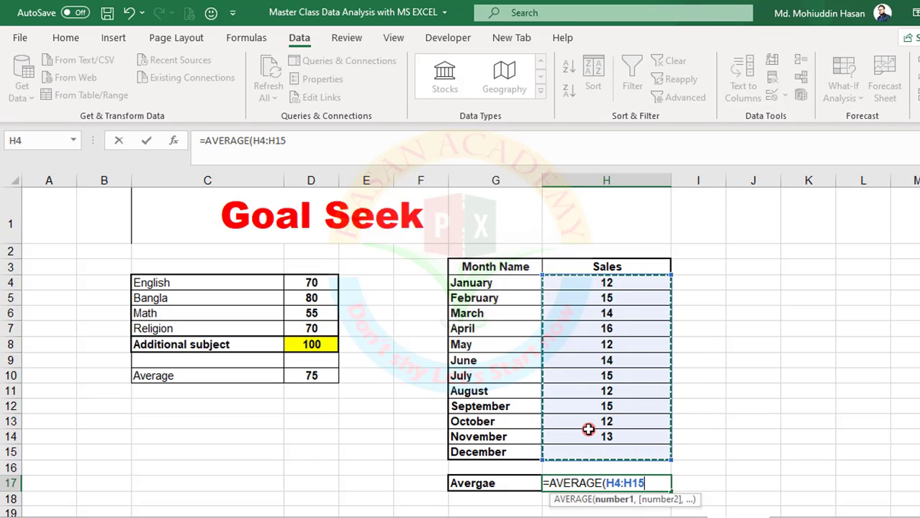
key(Return)
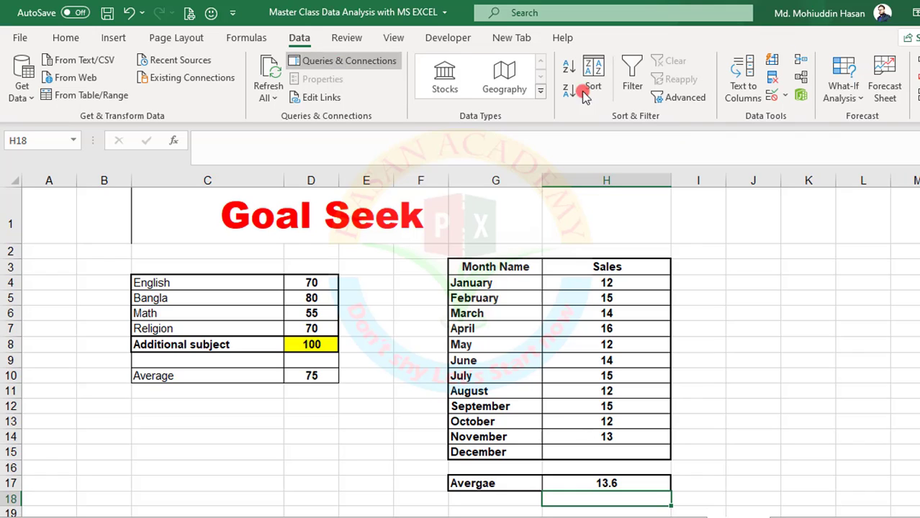
Start a Goal Seek what-if analysis and use the sales average in H17 as its set cell.
click(850, 99)
click(828, 138)
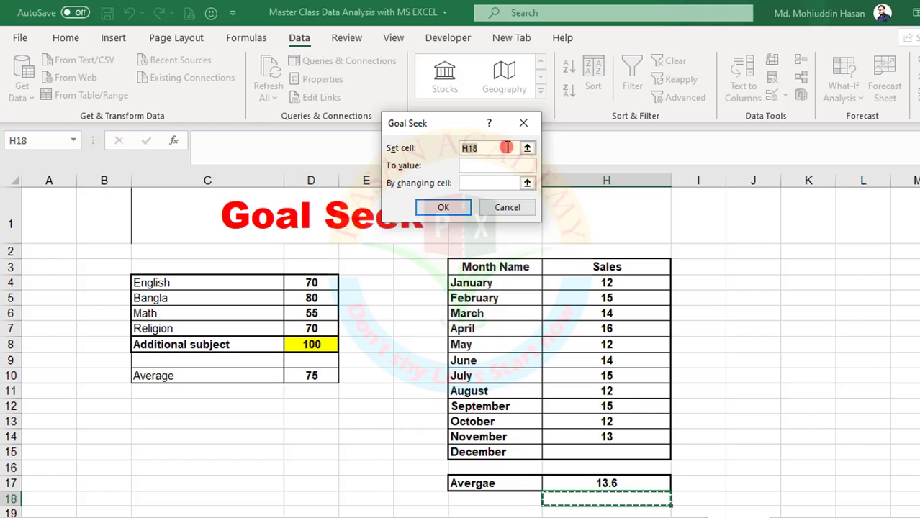
click(527, 149)
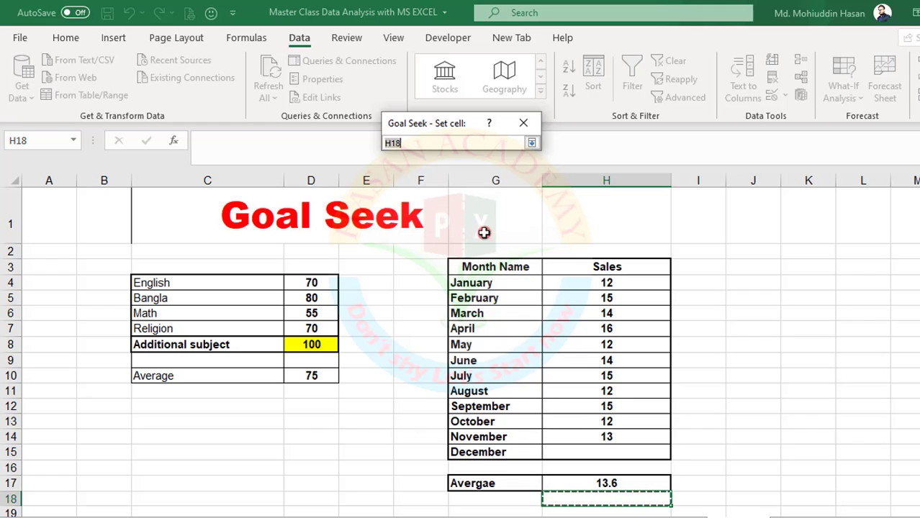
click(600, 484)
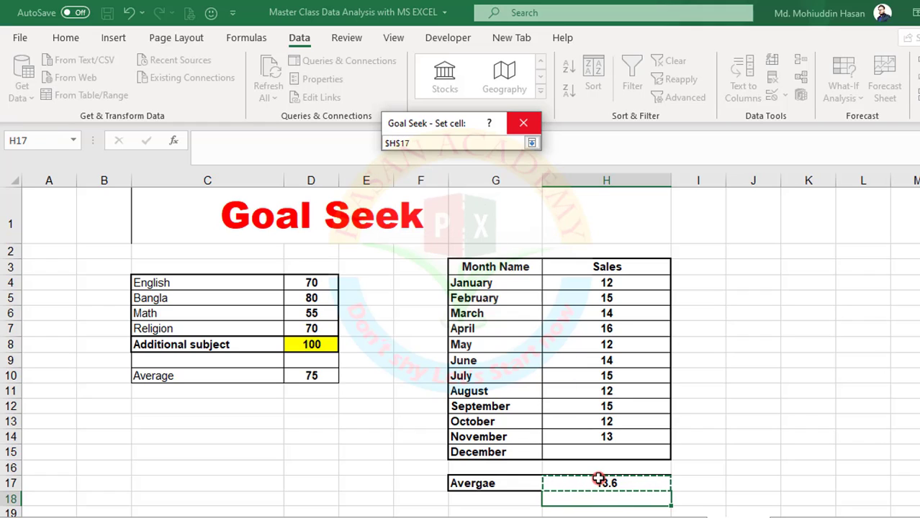
key(Return)
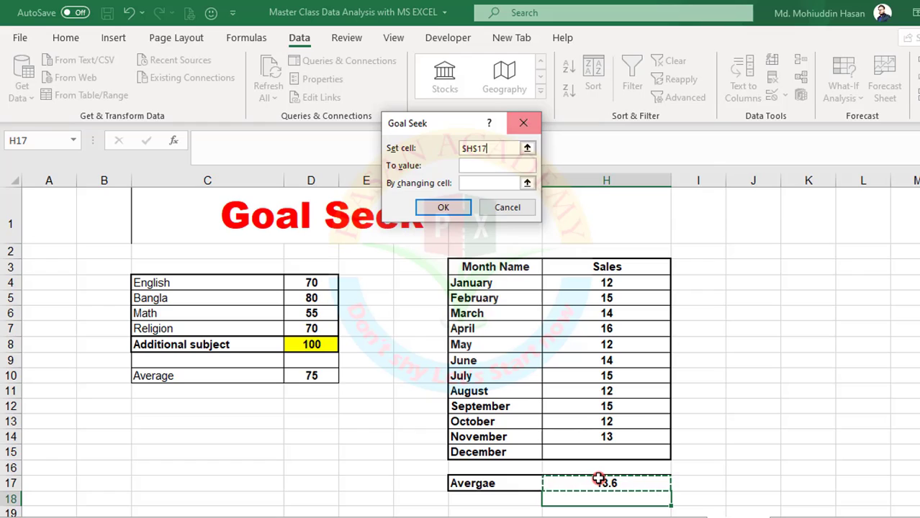
Set the Goal Seek target to 15 with December sales in H15 as the changing cell, run it and accept the solution.
click(483, 167)
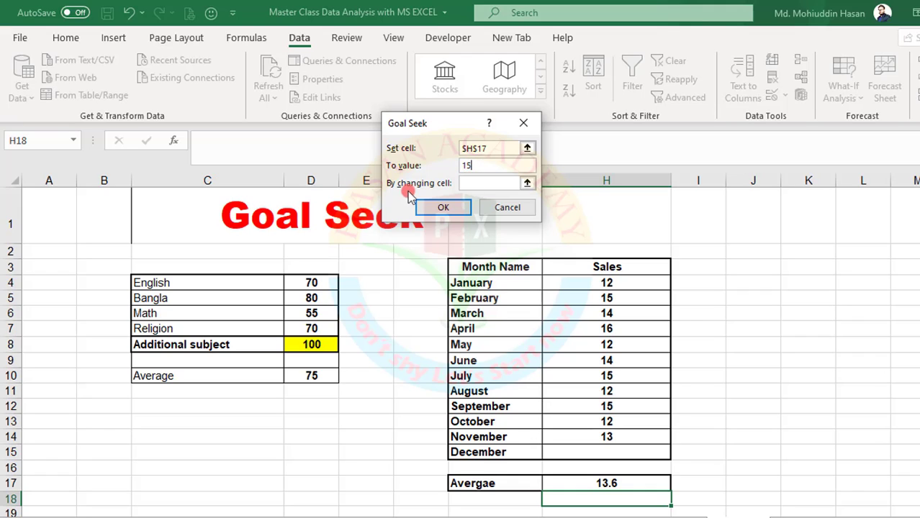
click(525, 183)
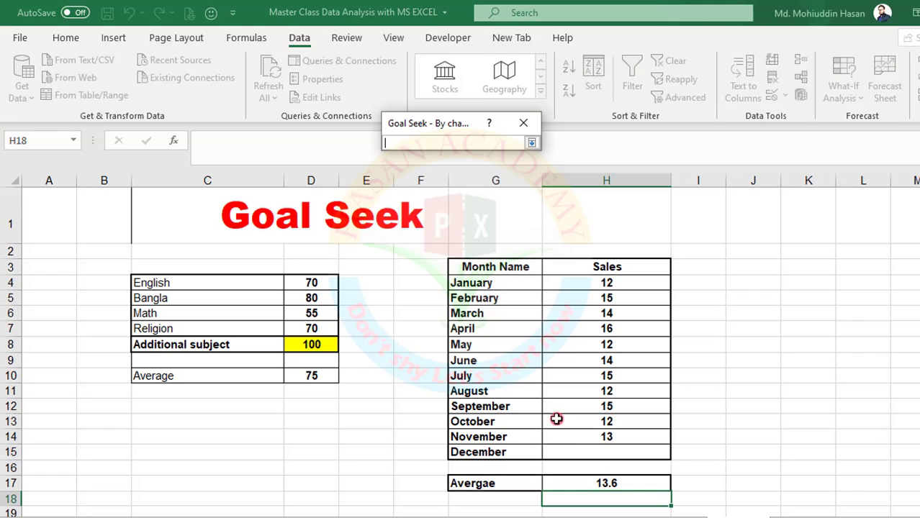
click(574, 451)
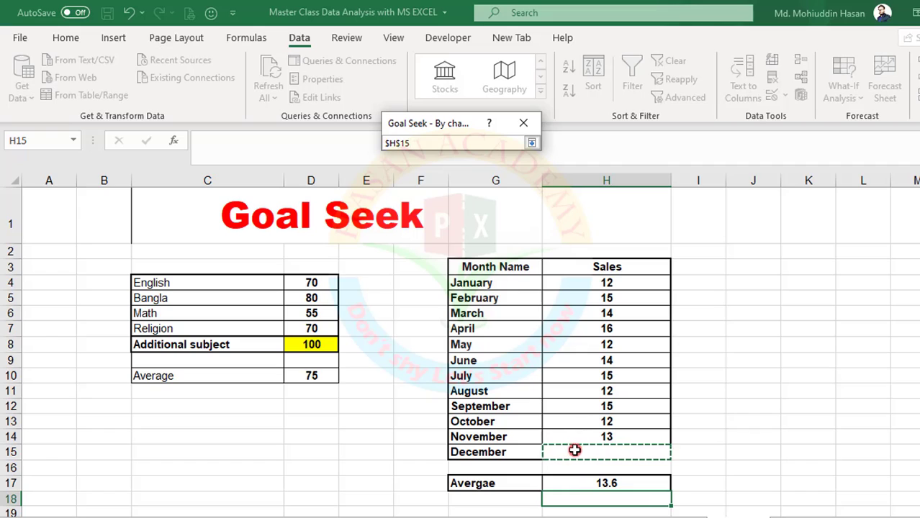
key(Return)
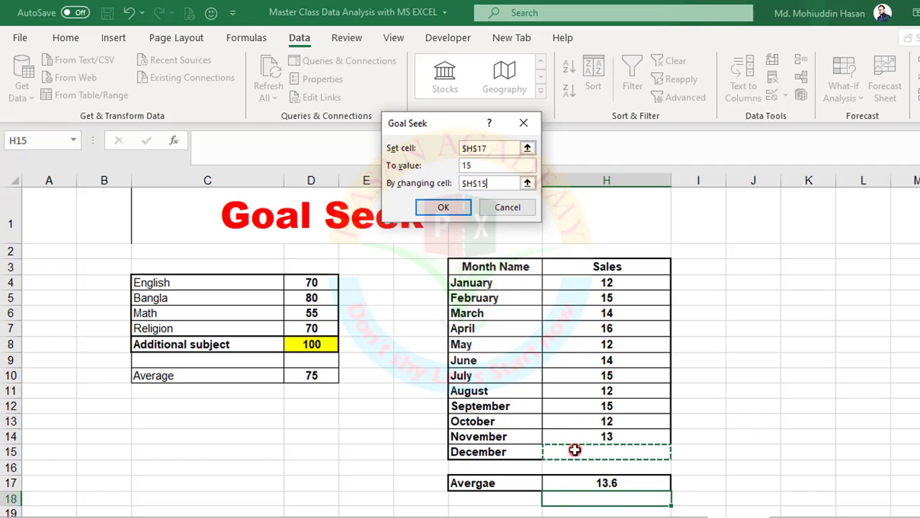
drag(439, 126, 353, 118)
click(366, 196)
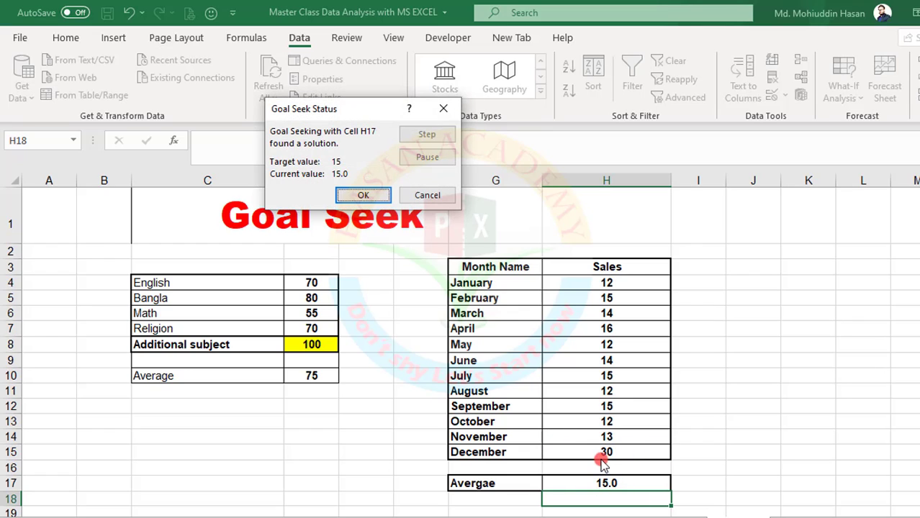
click(384, 196)
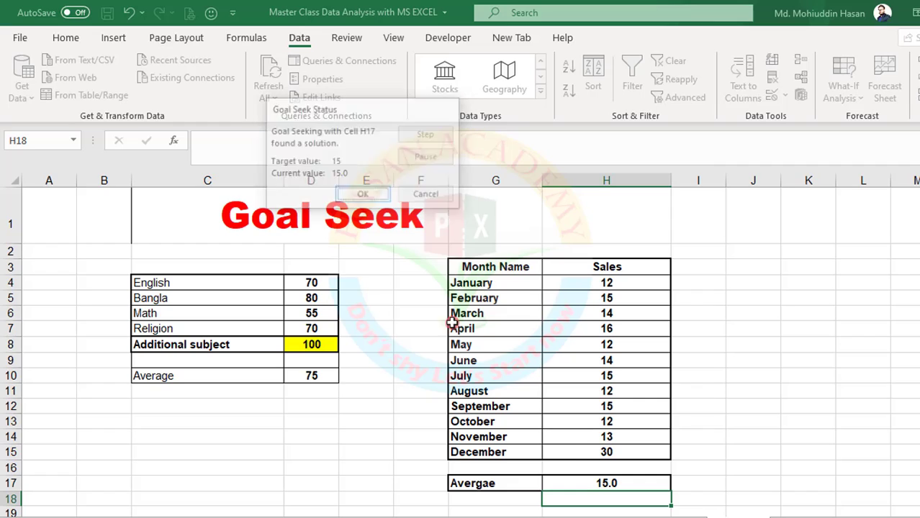
Review the December sales value, the other monthly figures and the average formula in H17.
click(578, 449)
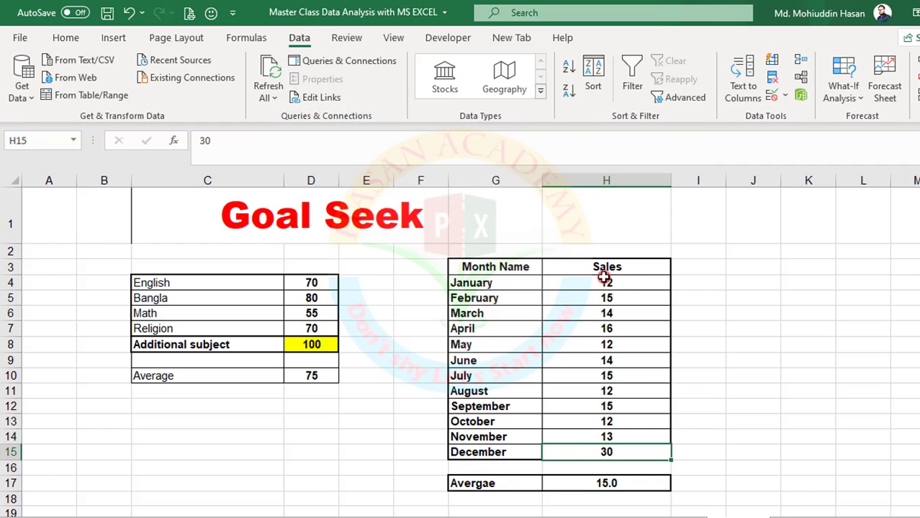
drag(605, 278, 609, 437)
click(577, 457)
click(589, 484)
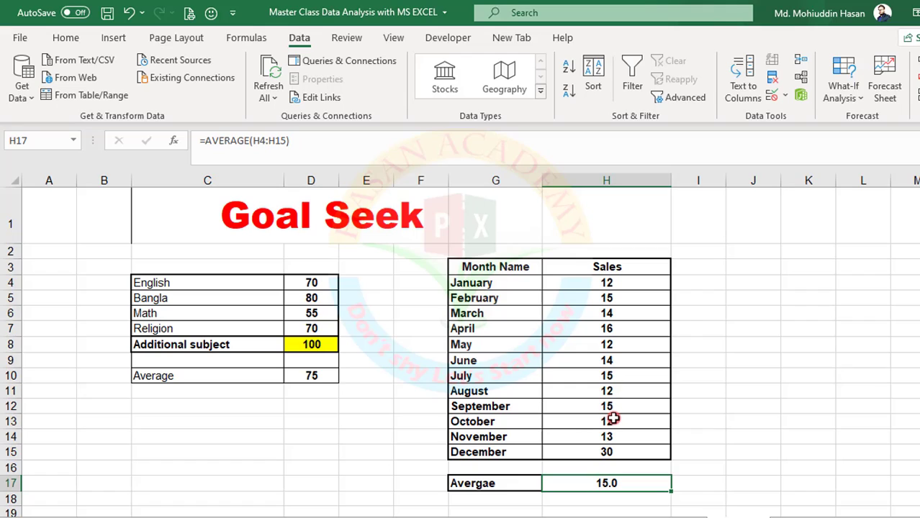
Clear the December sales in H15 and start a new Goal Seek with the sales average in H17 as its set cell.
click(598, 454)
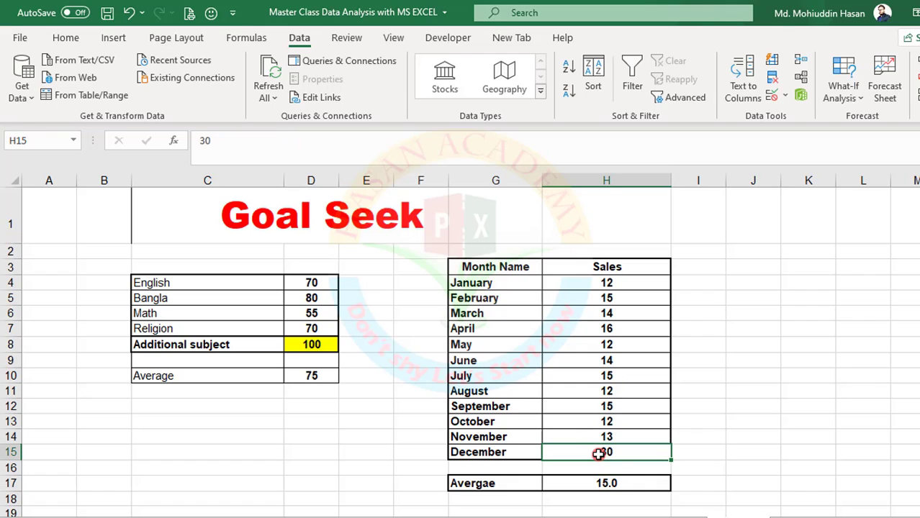
key(Delete)
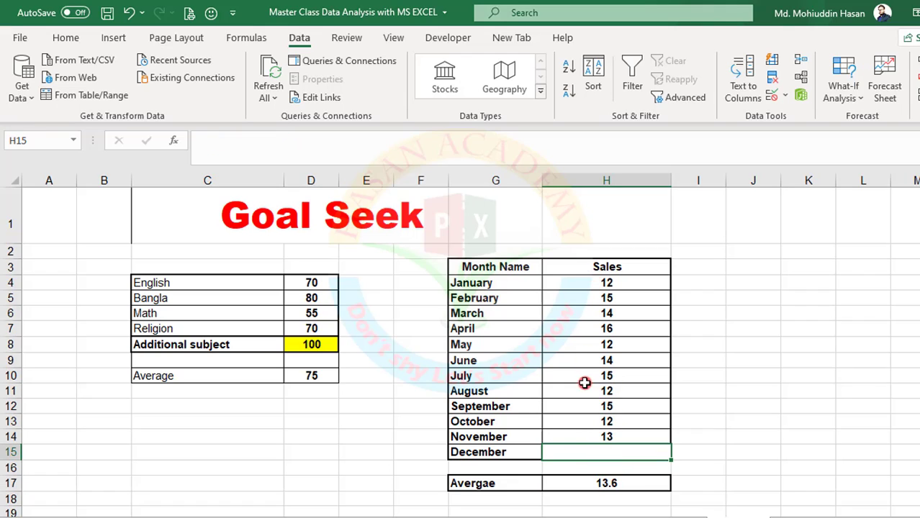
click(831, 87)
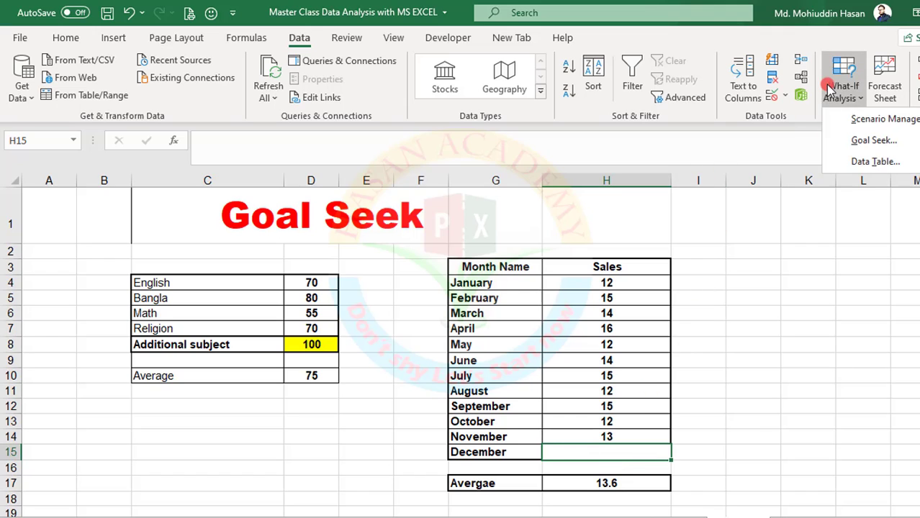
click(844, 142)
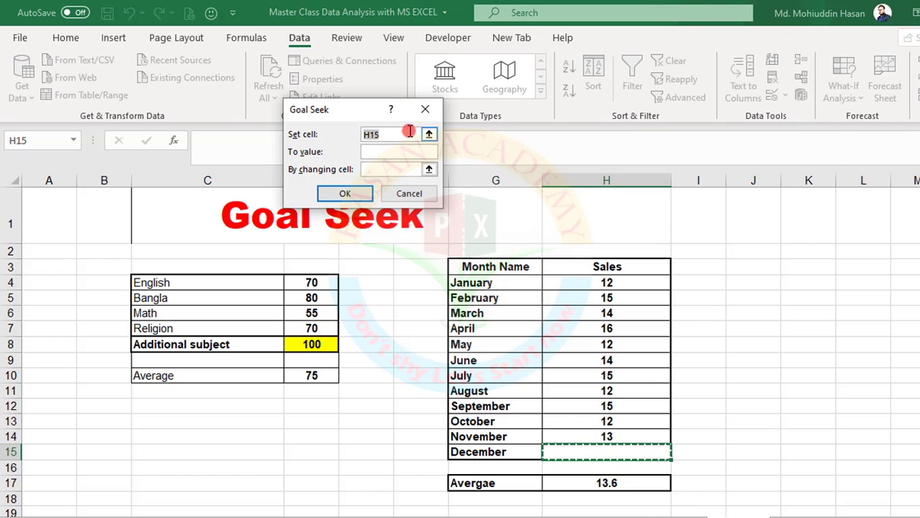
click(428, 134)
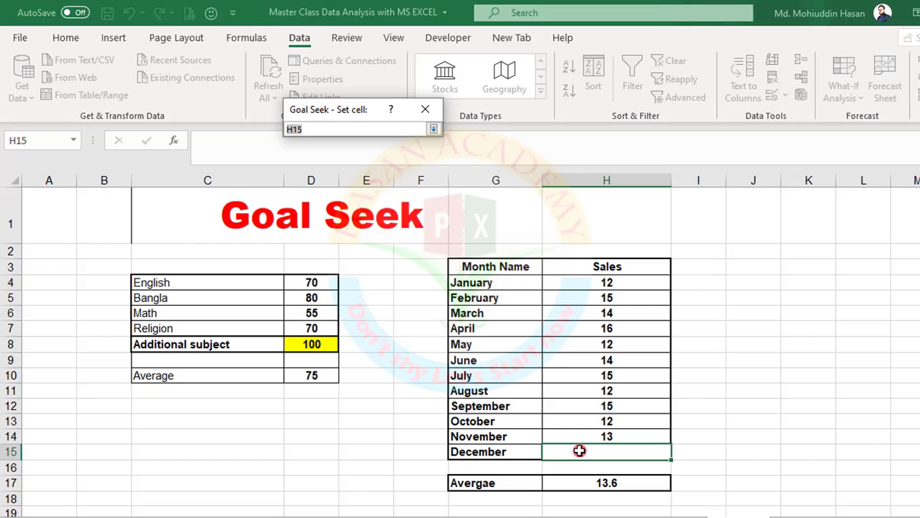
click(589, 487)
key(Return)
key(Return)
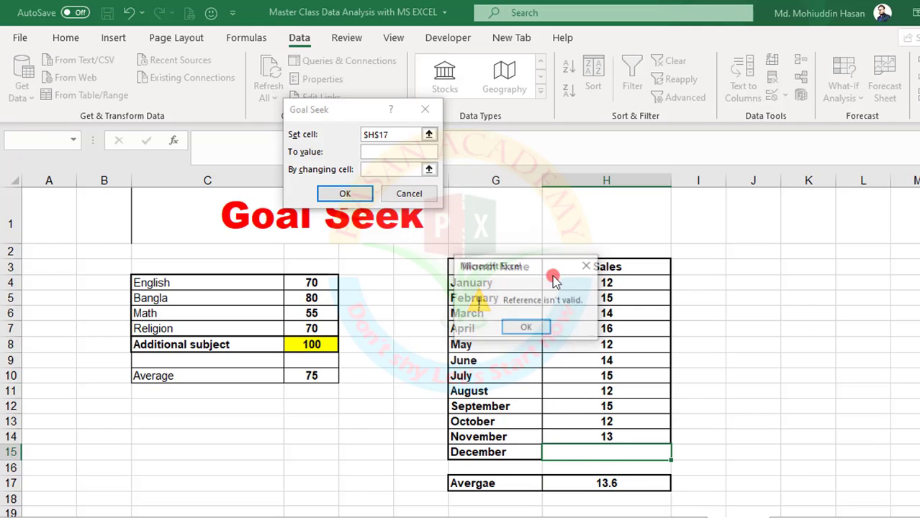
click(527, 328)
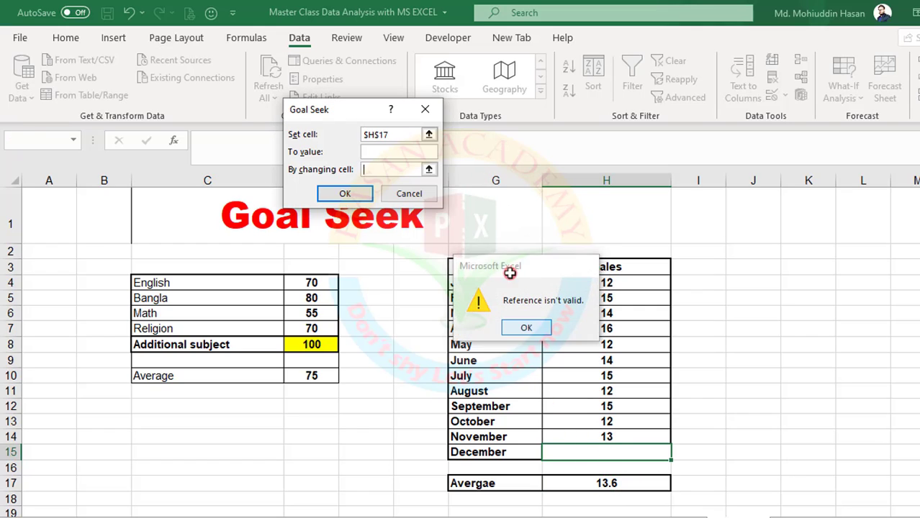
Set the Goal Seek target to 14 by changing December sales in H15, accept the solution and check the average and December cells.
click(384, 151)
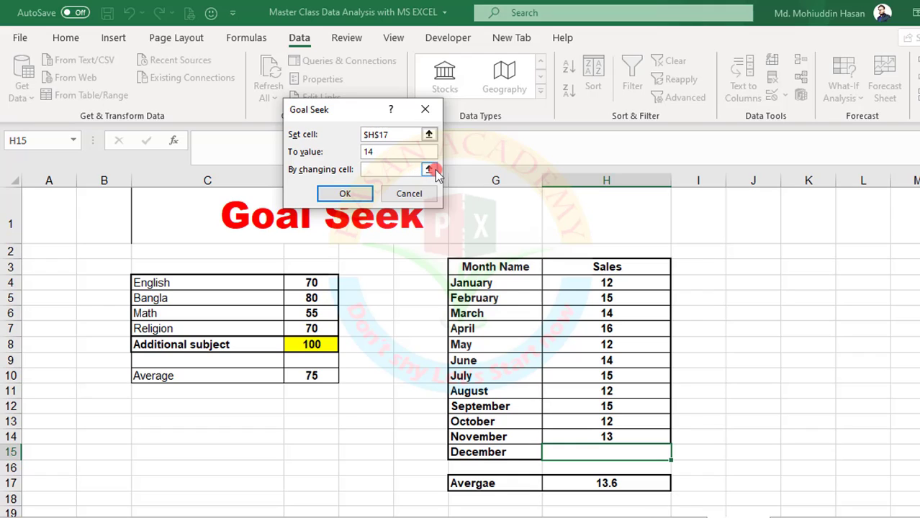
click(429, 170)
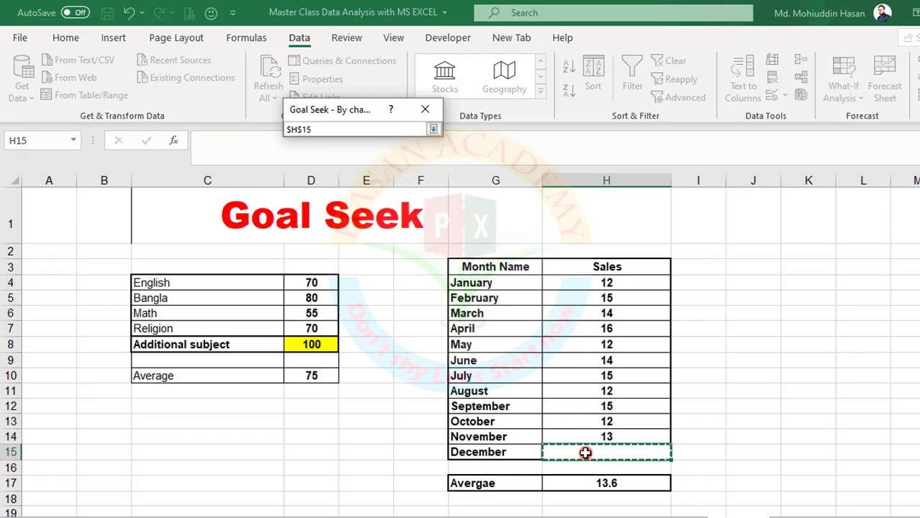
key(Return)
click(344, 194)
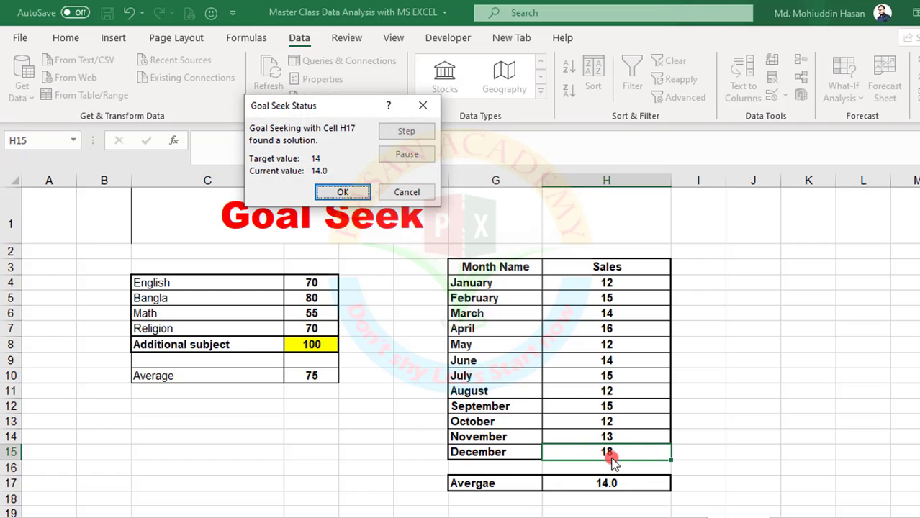
click(335, 195)
click(580, 483)
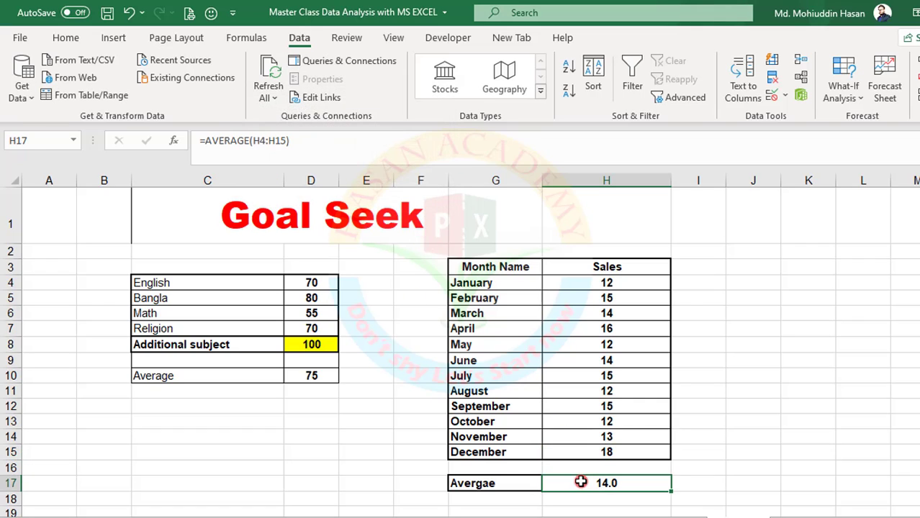
click(591, 448)
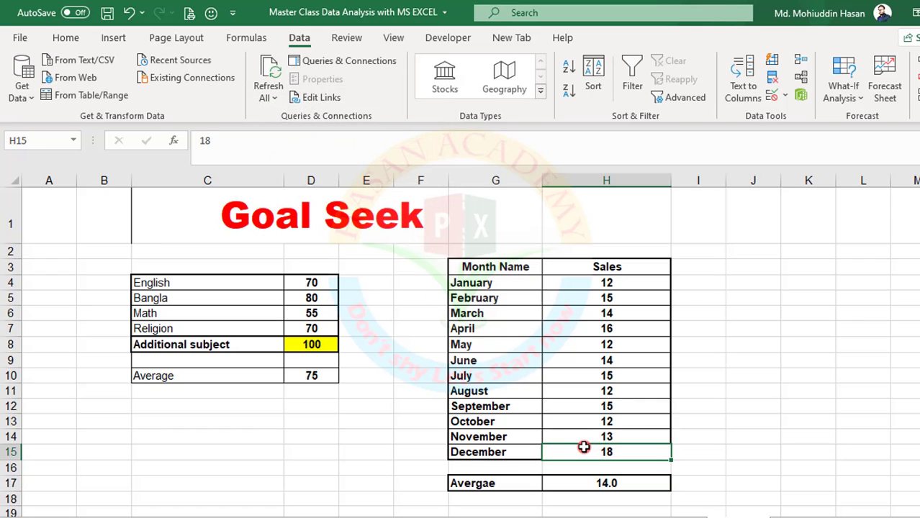